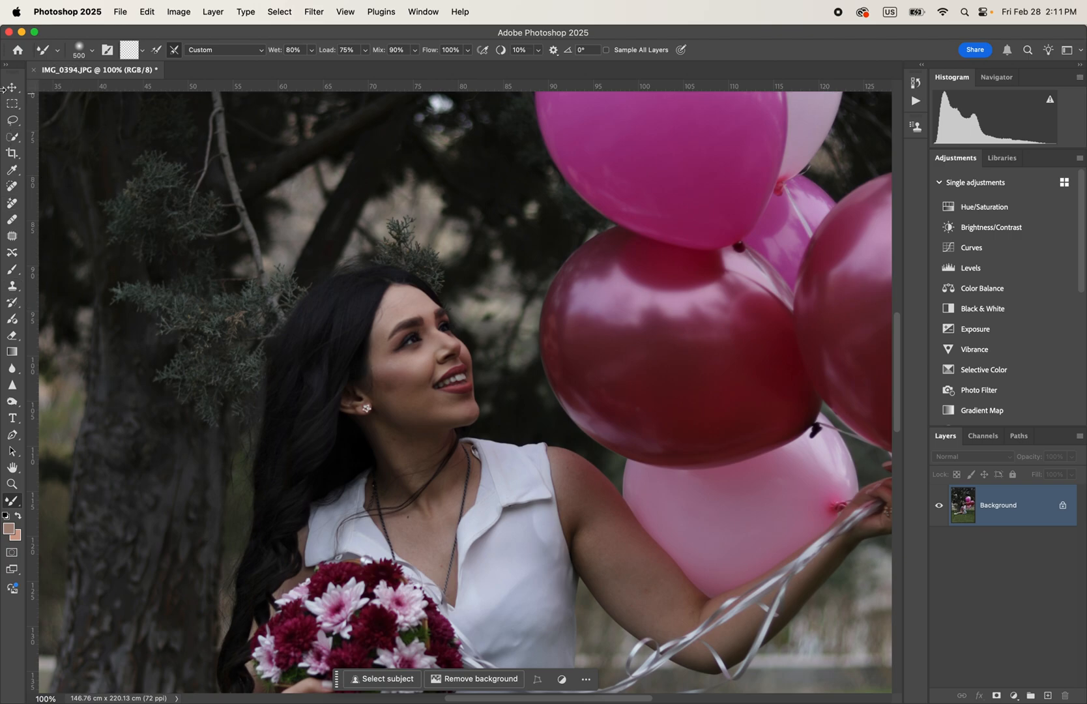
Switch to the Brush tool with opacity and flow both at 30%
click(10, 273)
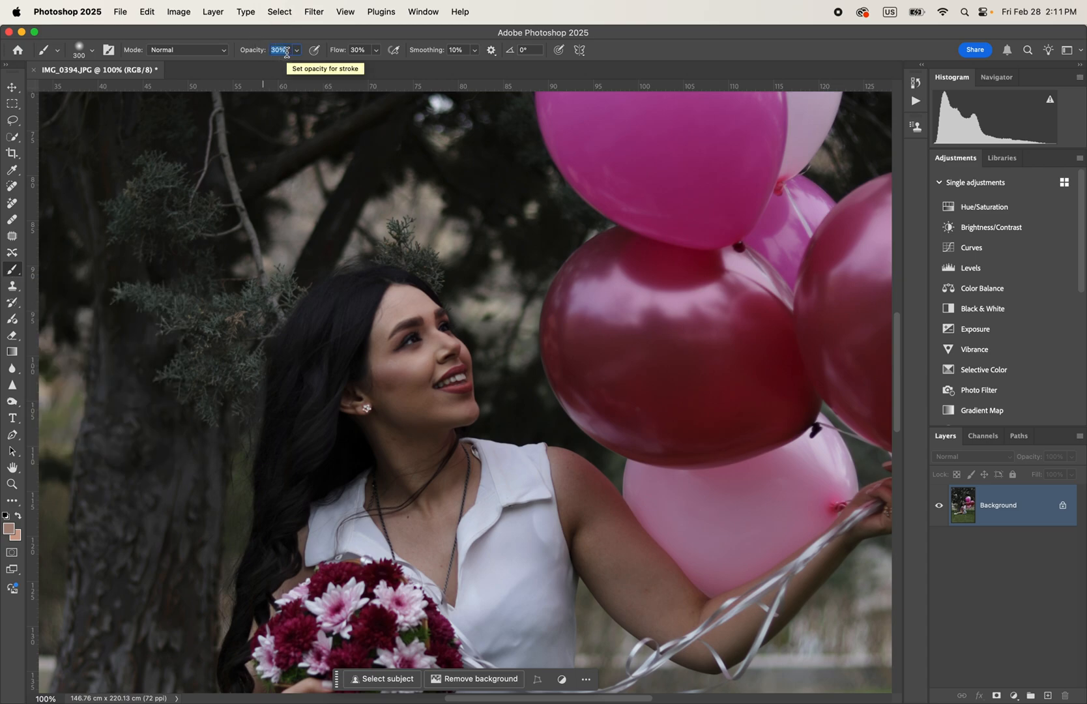
drag(283, 51, 268, 51)
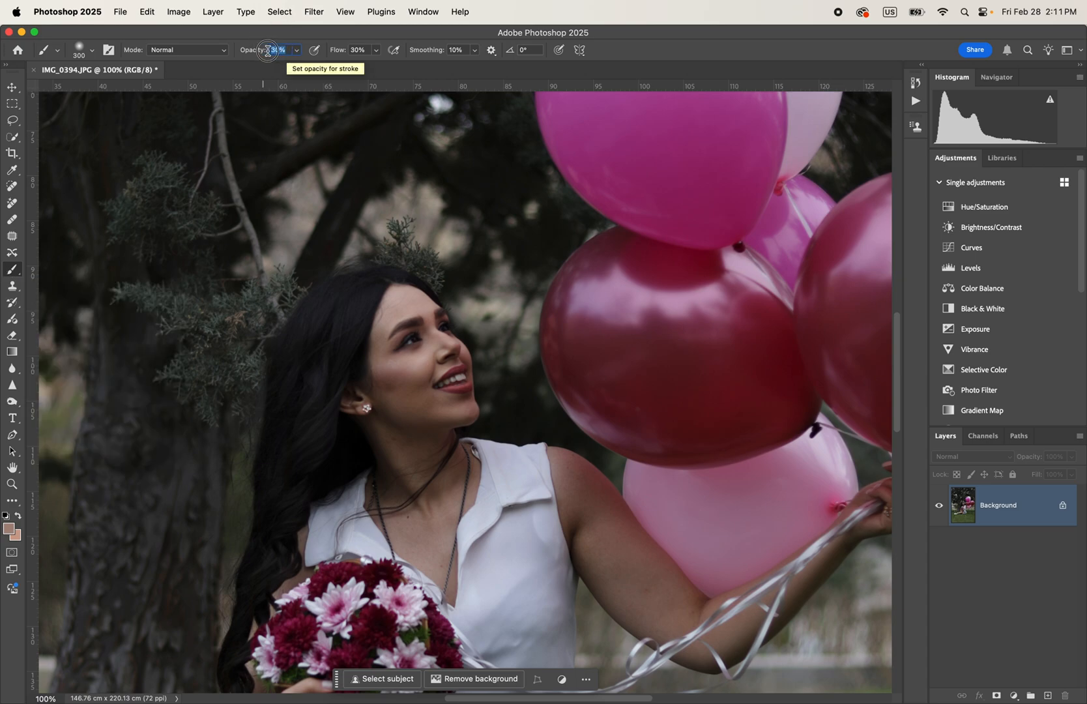
click(356, 50)
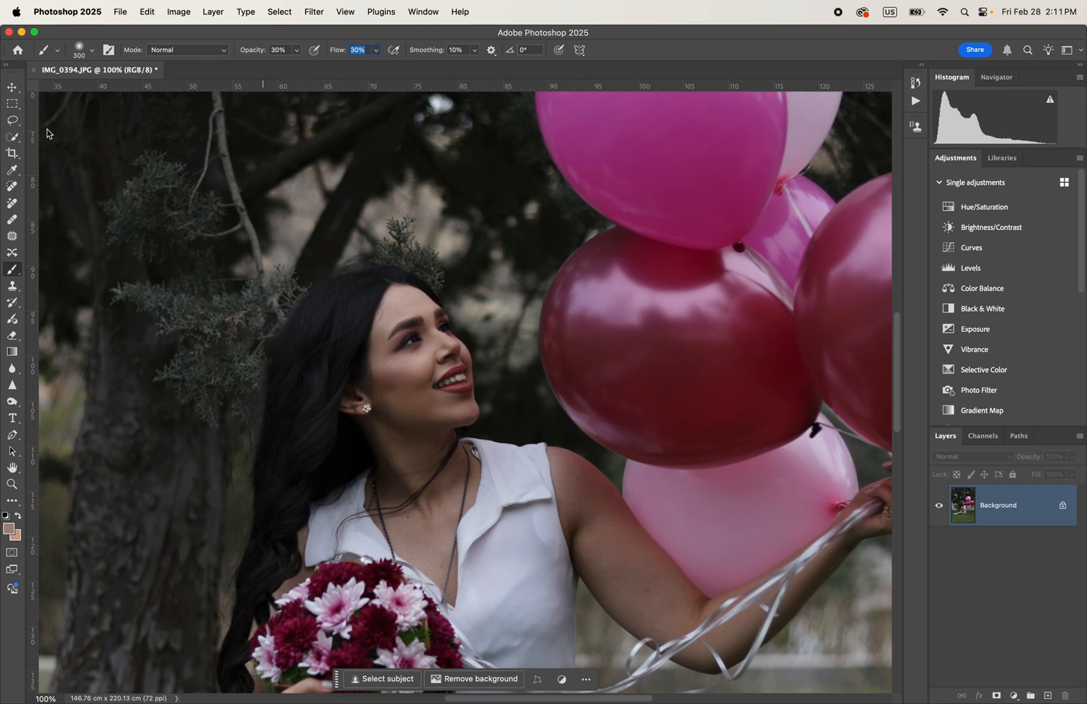
Duplicate the Background layer as Layer 1 for retouching the woman's face
key(super+equal)
key(super+equal)
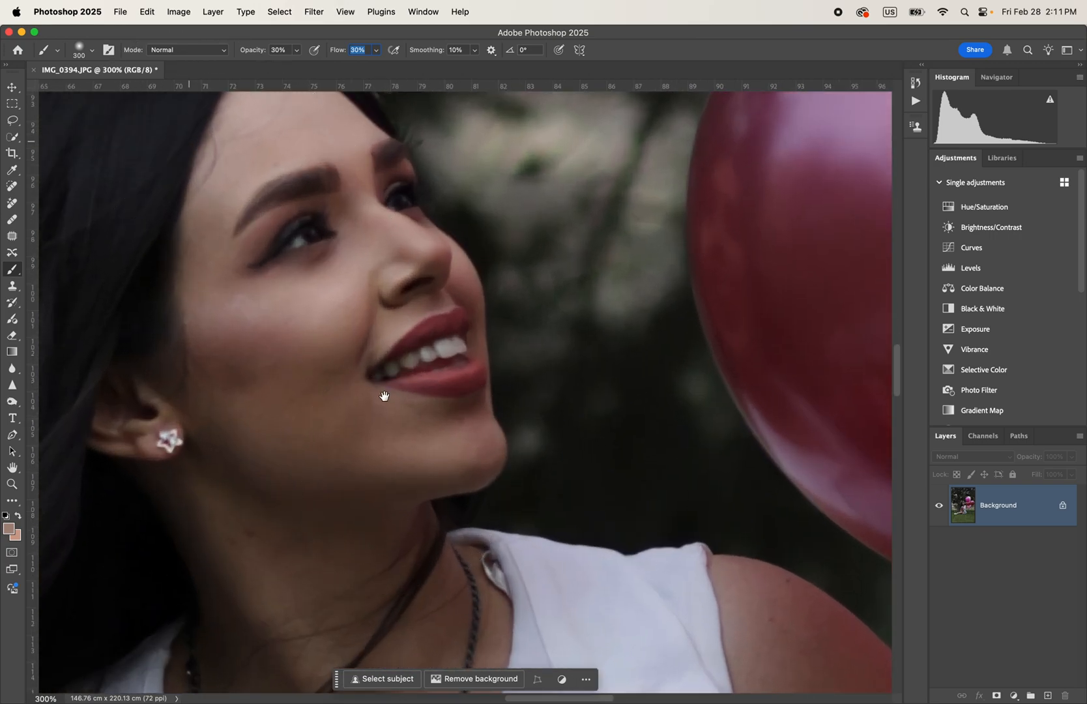
drag(383, 393, 476, 460)
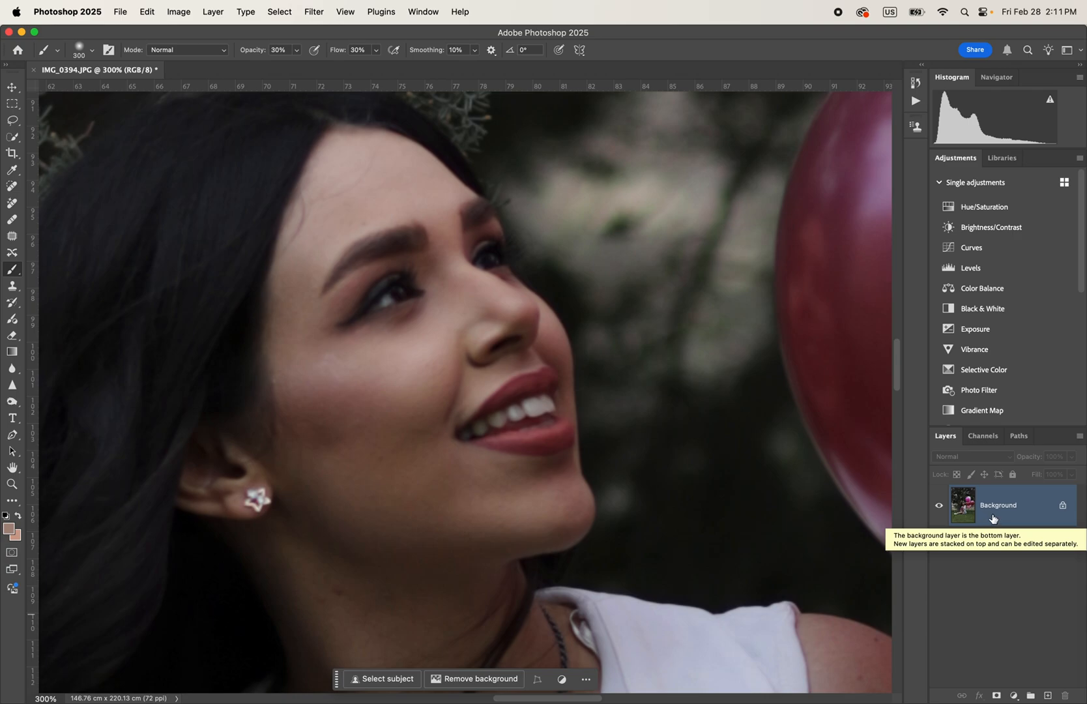
key(super+j)
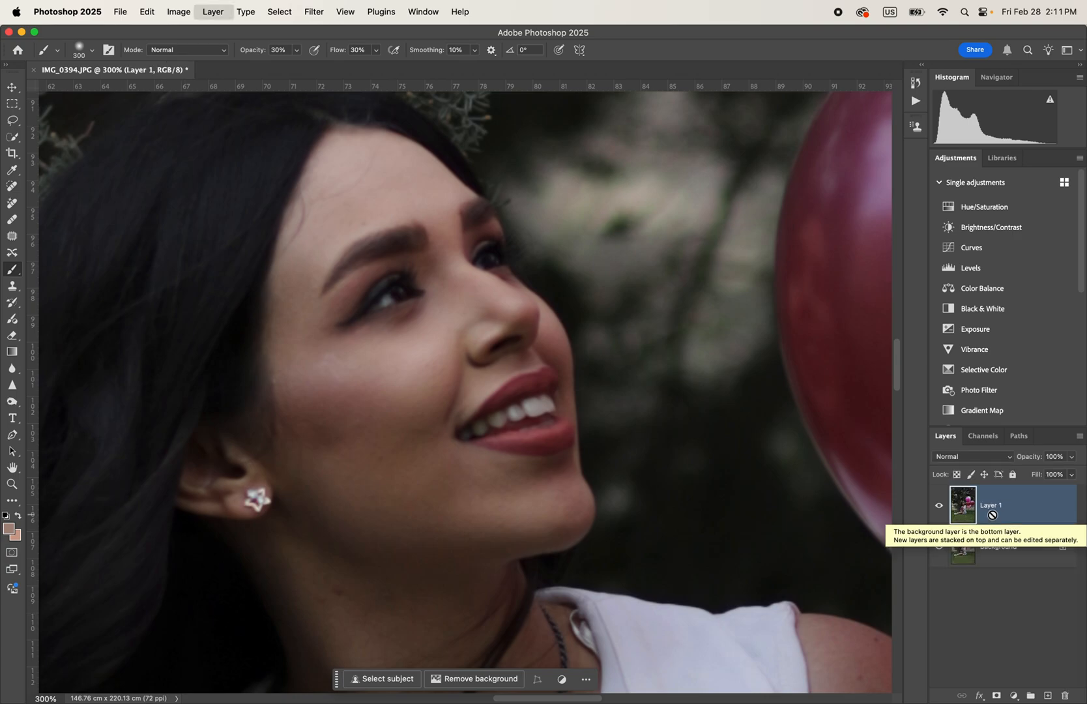
Reduce the brush size to 50 for detailed work on the woman's face
key(bracketleft)
key(bracketleft)
key(bracketleft)
key(bracketleft)
key(bracketleft)
key(bracketleft)
key(bracketleft)
key(bracketleft)
key(bracketleft)
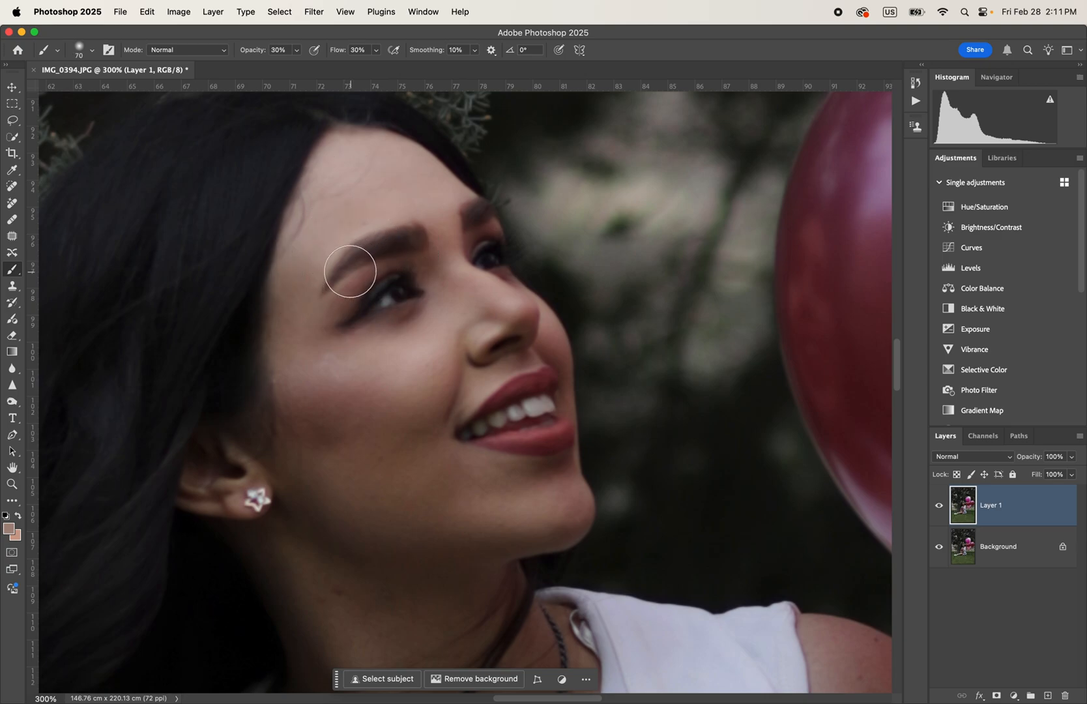
key(super+equal)
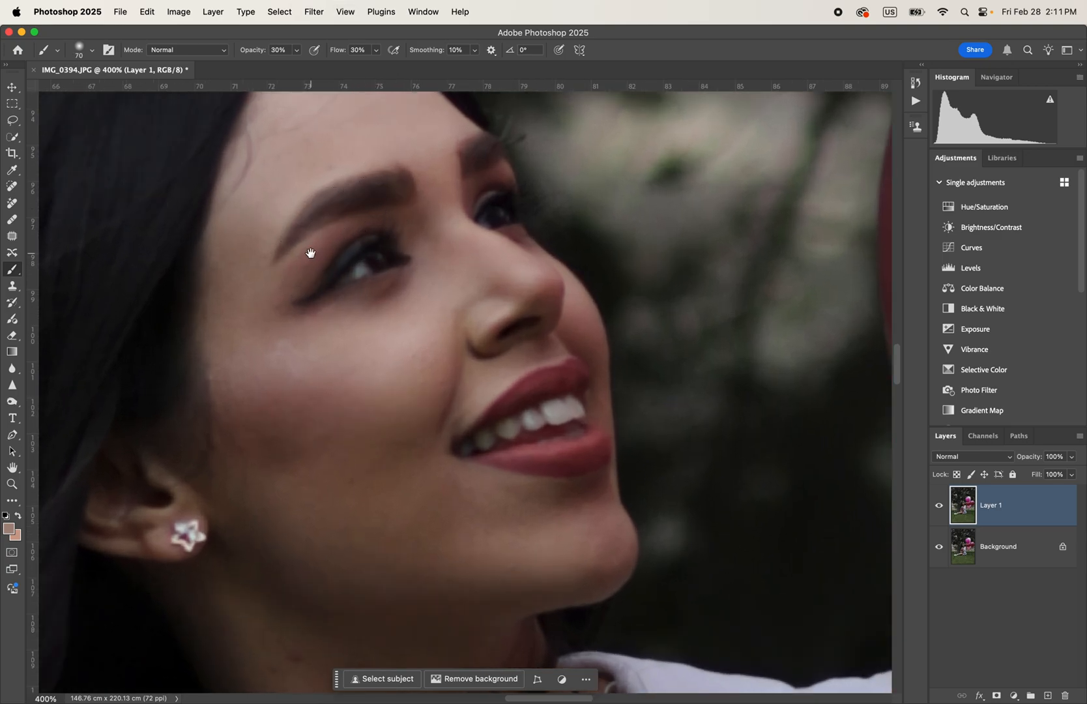
drag(310, 253, 348, 393)
key(bracketleft)
key(bracketleft)
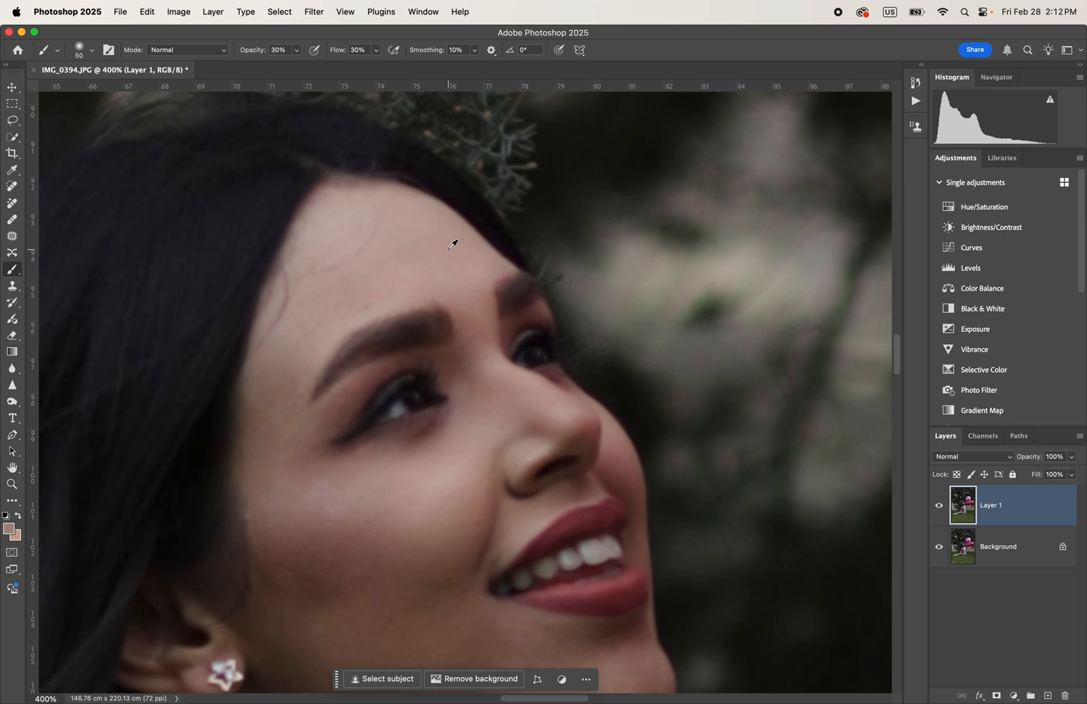
Paint nearby sampled skin tones over the forehead, temple, cheek and lower face on Layer 1, enlarging the brush to 80
alt+click(448, 249)
mouse_move(427, 237)
mouse_down()
mouse_move(342, 213)
mouse_move(416, 256)
mouse_move(327, 220)
mouse_move(388, 255)
mouse_move(316, 233)
mouse_move(372, 286)
mouse_move(311, 252)
mouse_move(336, 304)
mouse_move(308, 269)
mouse_move(291, 290)
mouse_move(265, 473)
mouse_move(270, 401)
mouse_up()
alt+click(311, 269)
alt+click(275, 372)
drag(291, 493, 306, 493)
scroll(328, 599, down, 3)
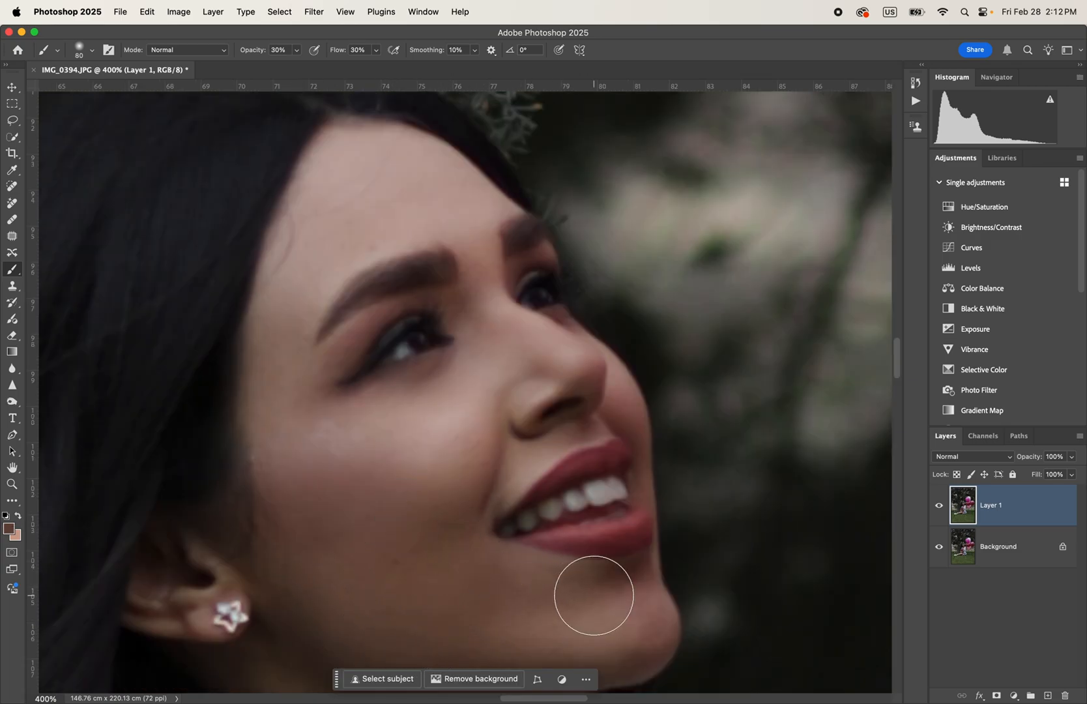
alt+click(448, 627)
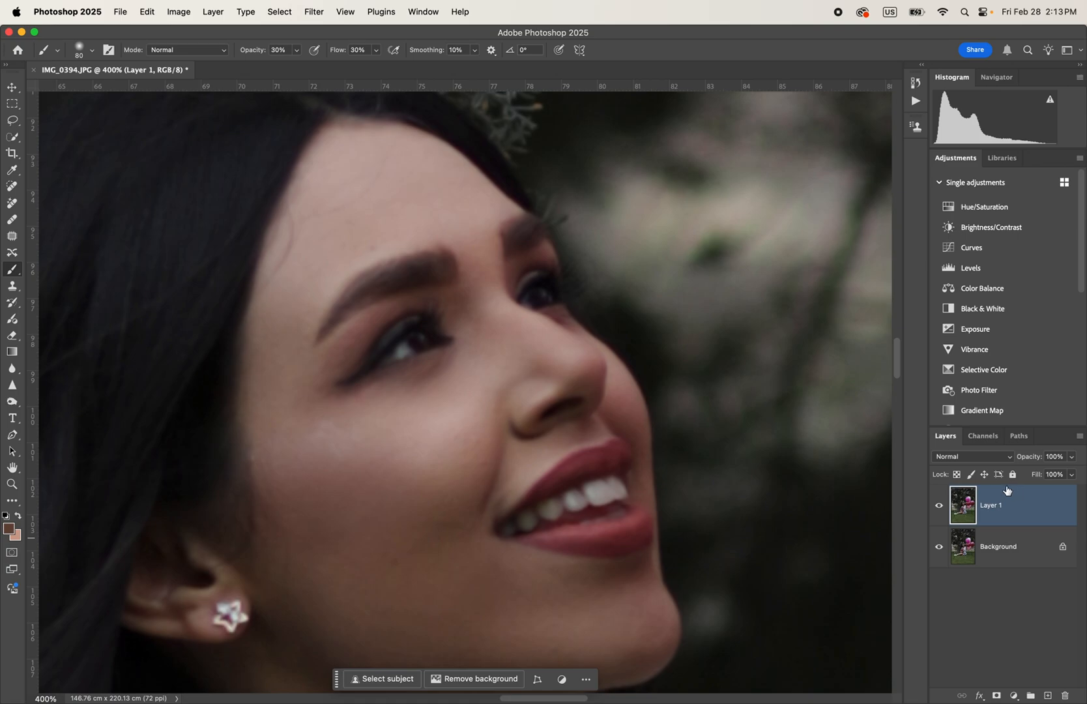
Compare the face with and without Layer 1, leave that layer hidden and duplicate the Background layer
click(939, 506)
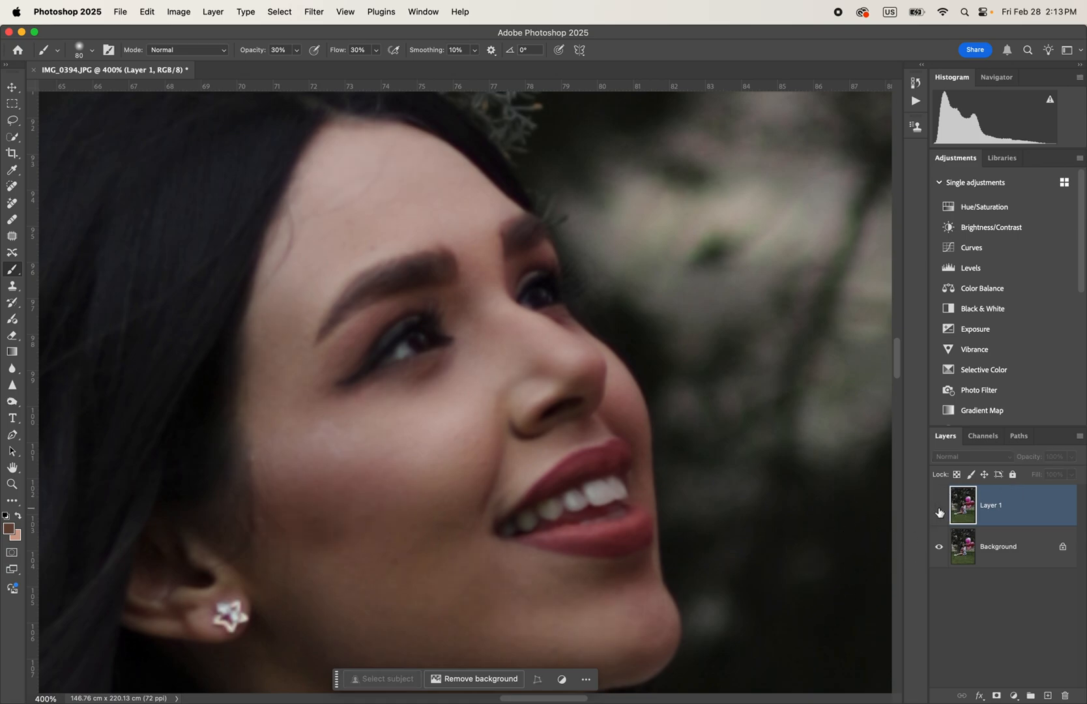
click(938, 506)
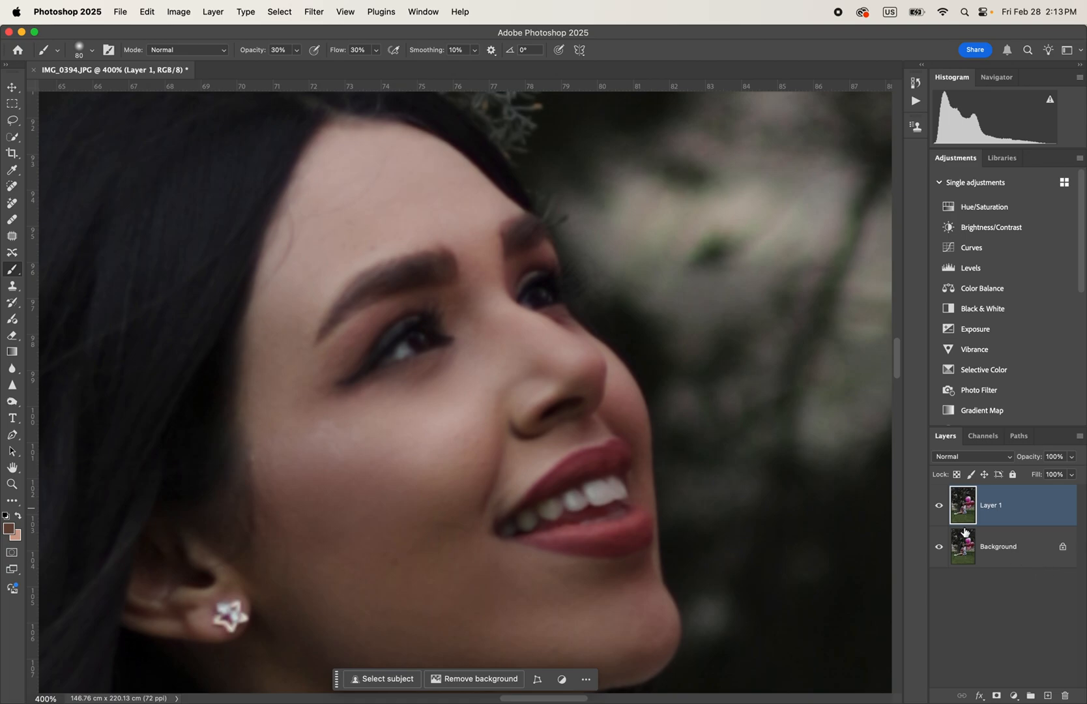
click(940, 506)
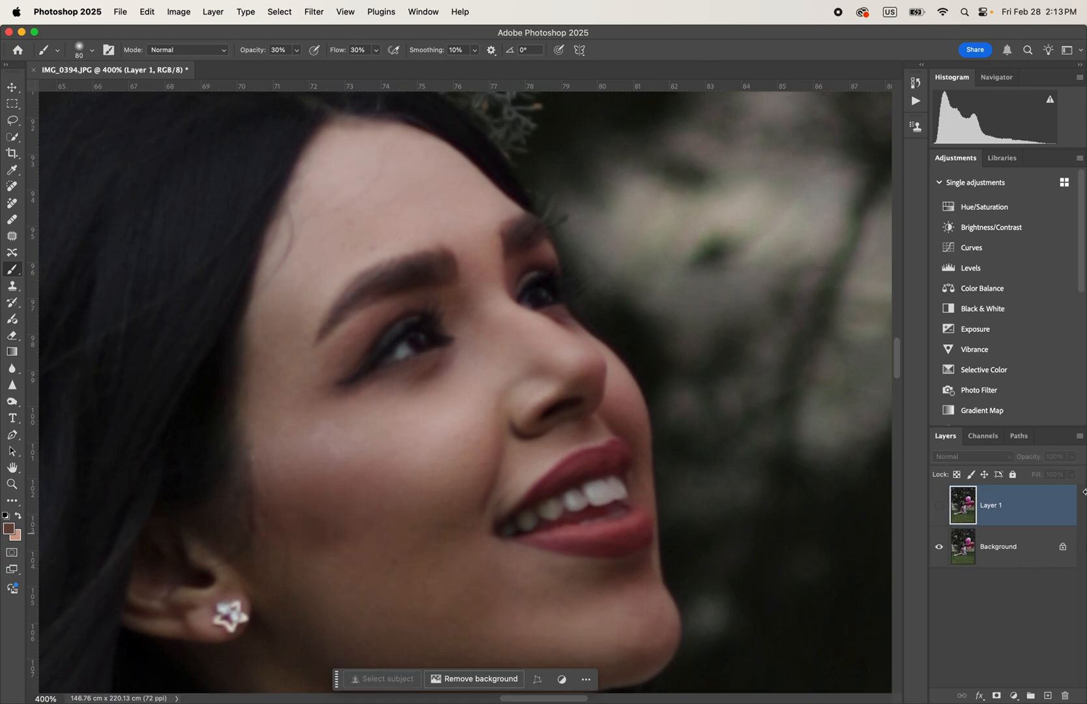
click(984, 544)
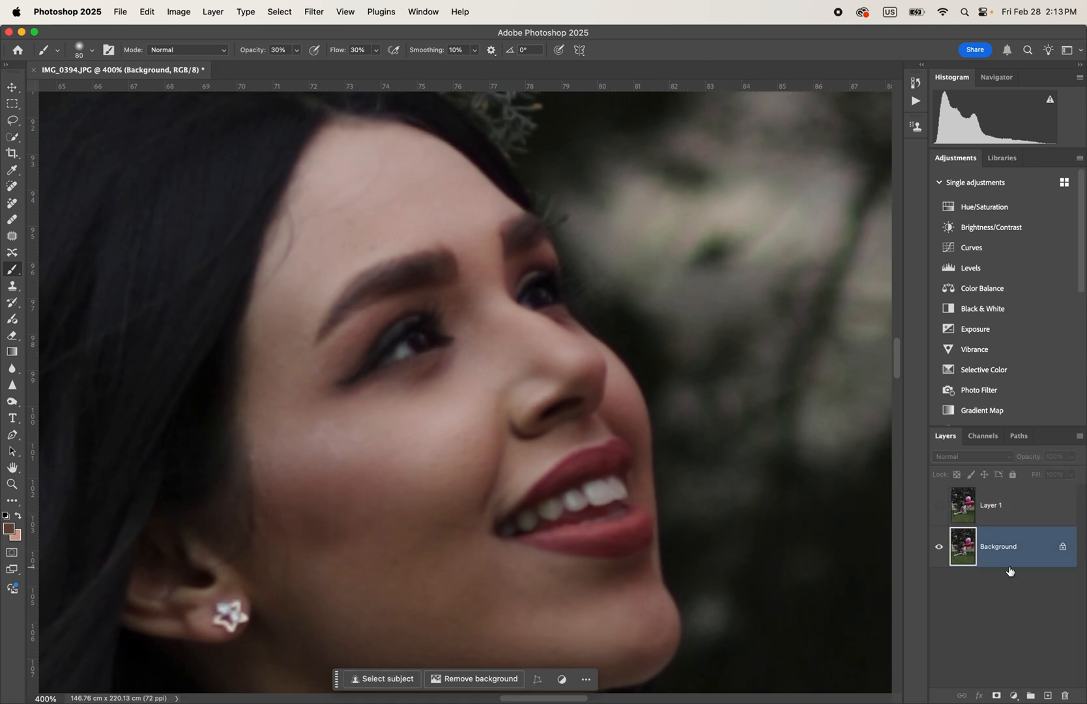
key(super+j)
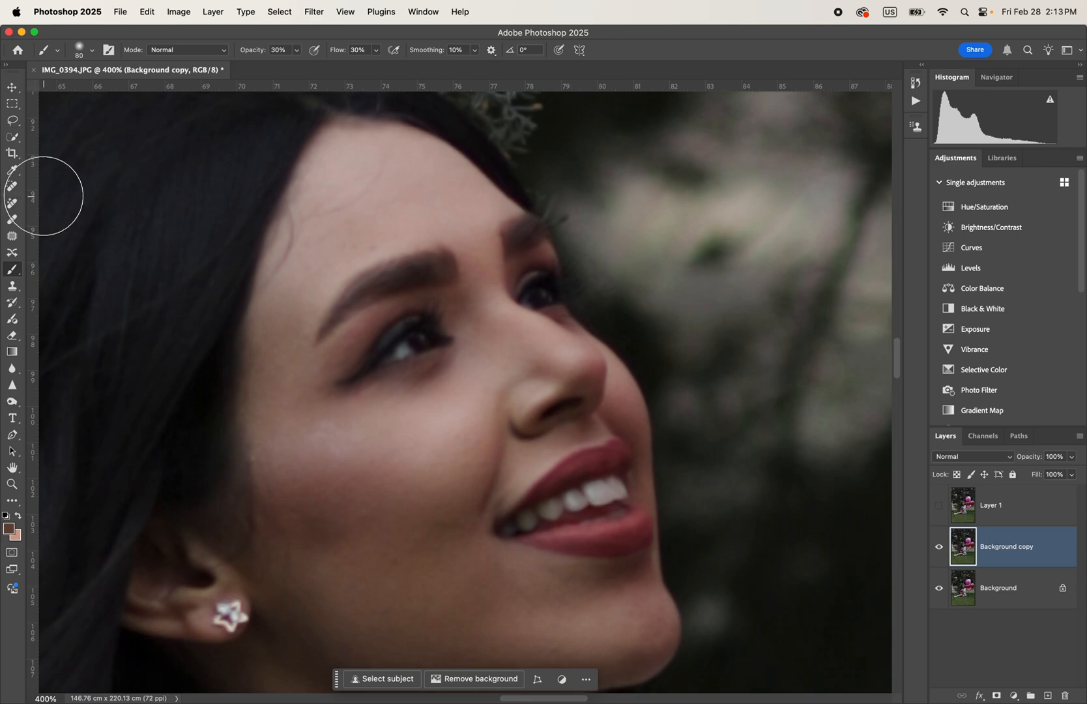
Switch to the Mixer Brush tool and reduce its size to 100
click(10, 502)
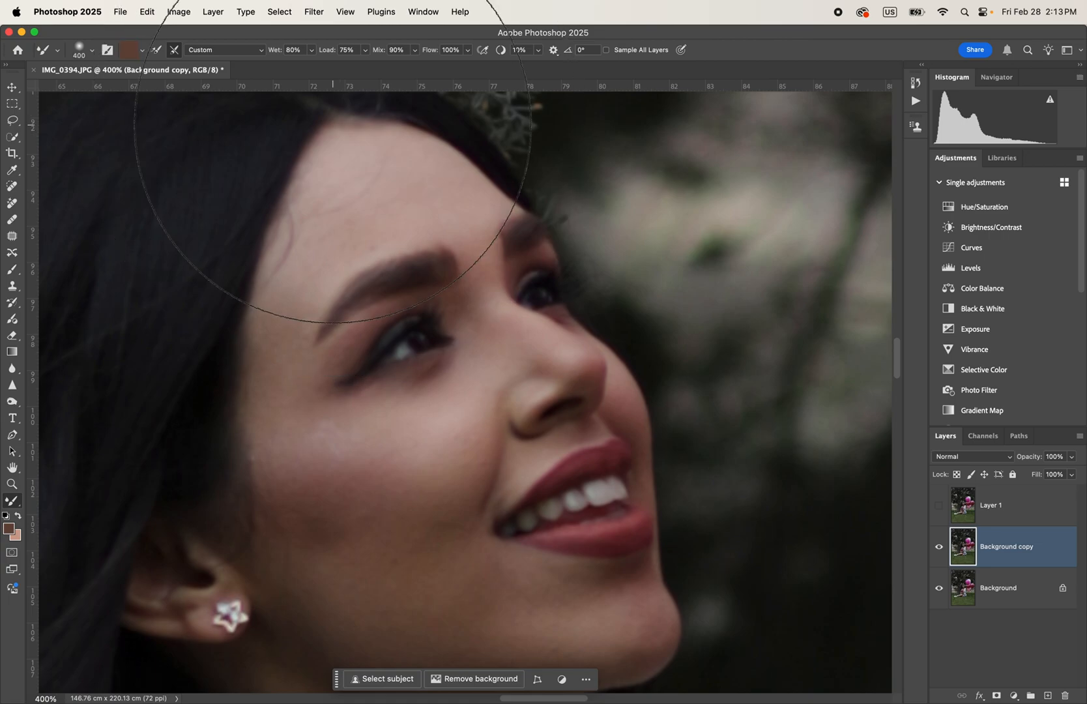
key(bracketleft)
key(bracketleft)
key(bracketleft)
key(bracketleft)
key(bracketleft)
key(bracketleft)
key(bracketleft)
key(bracketleft)
Try blending the forehead skin with the Mixer Brush at size 60, and delete the Background copy layer
click(135, 58)
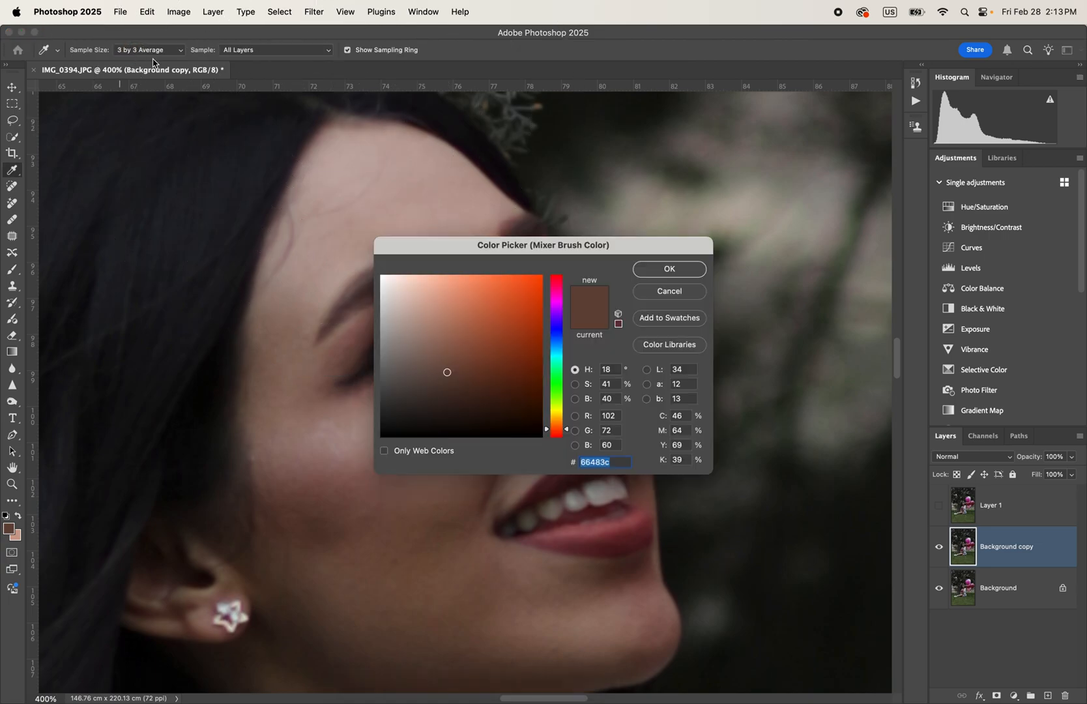
click(660, 293)
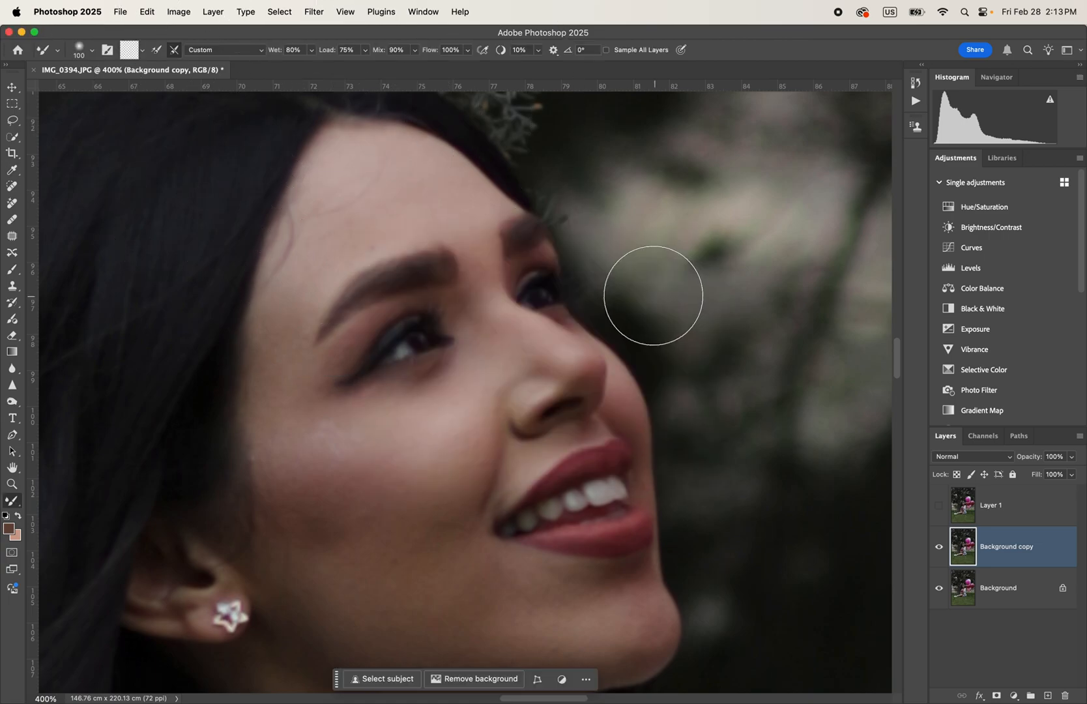
click(157, 52)
click(158, 52)
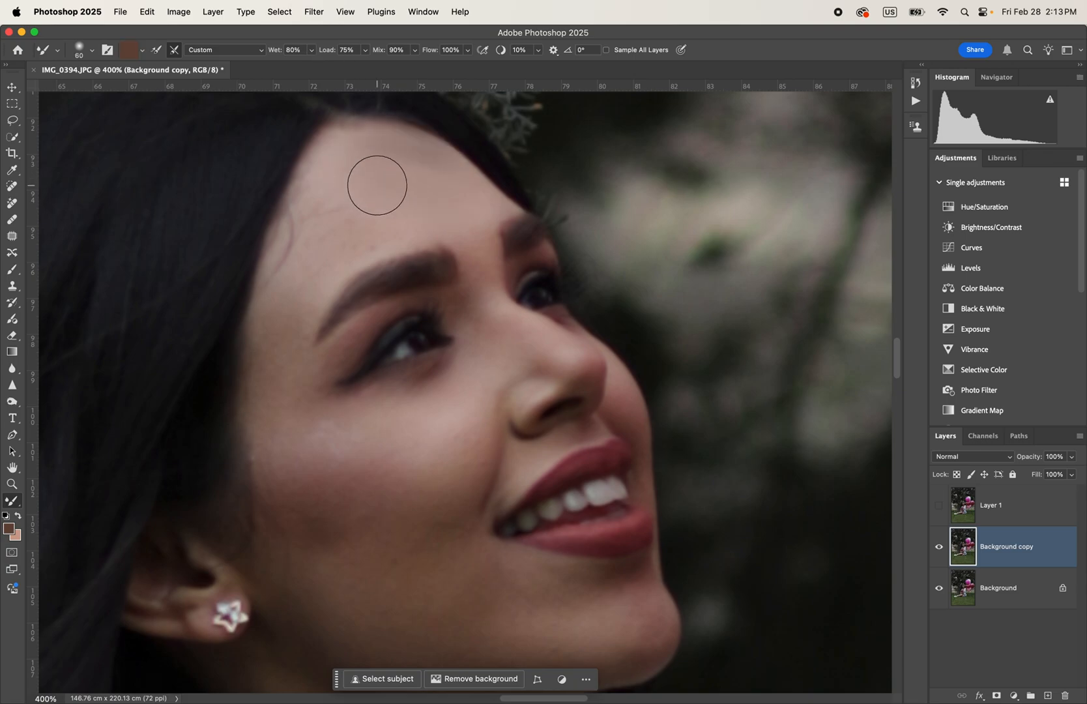
mouse_move(376, 185)
mouse_down()
mouse_move(391, 208)
mouse_move(339, 190)
mouse_move(347, 214)
mouse_move(330, 203)
mouse_move(328, 224)
mouse_move(333, 235)
mouse_move(382, 224)
mouse_up()
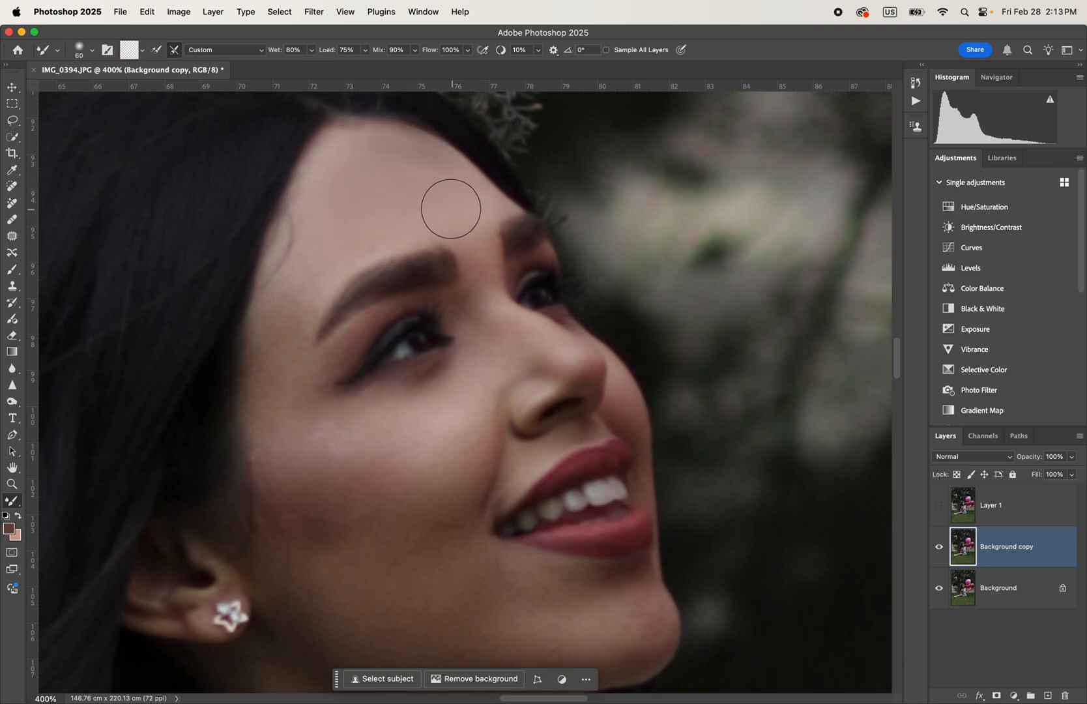
key(BackSpace)
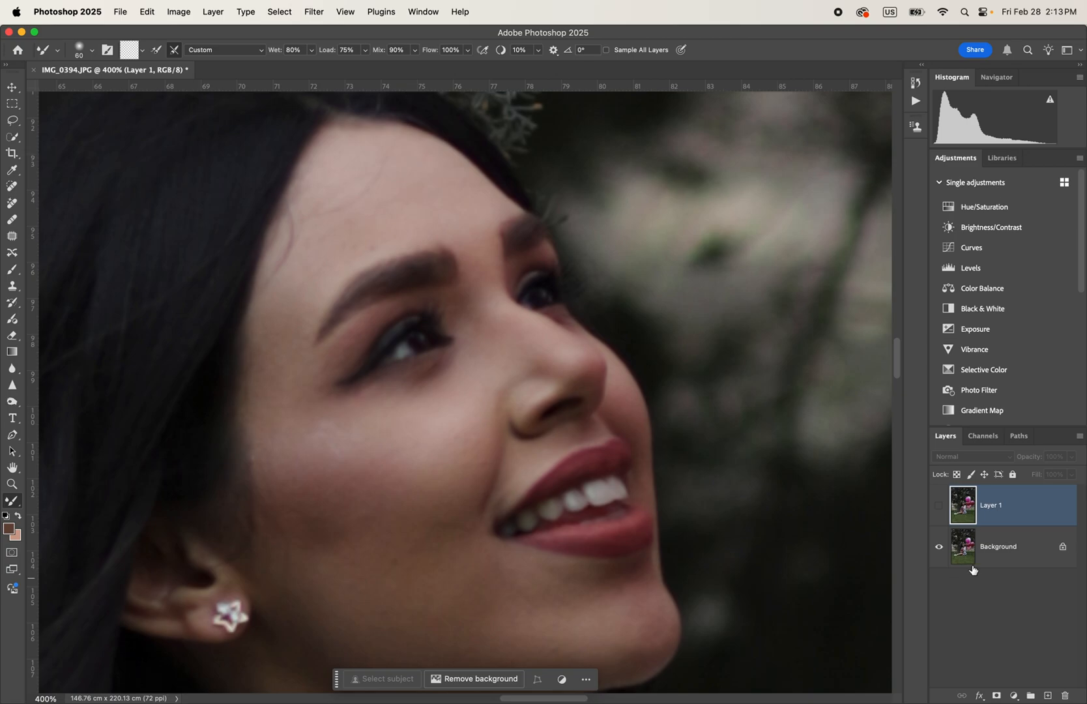
Duplicate the Background layer and blend the forehead skin and stray hairs near the hairline with the Mixer Brush at size 60
click(969, 561)
key(super+j)
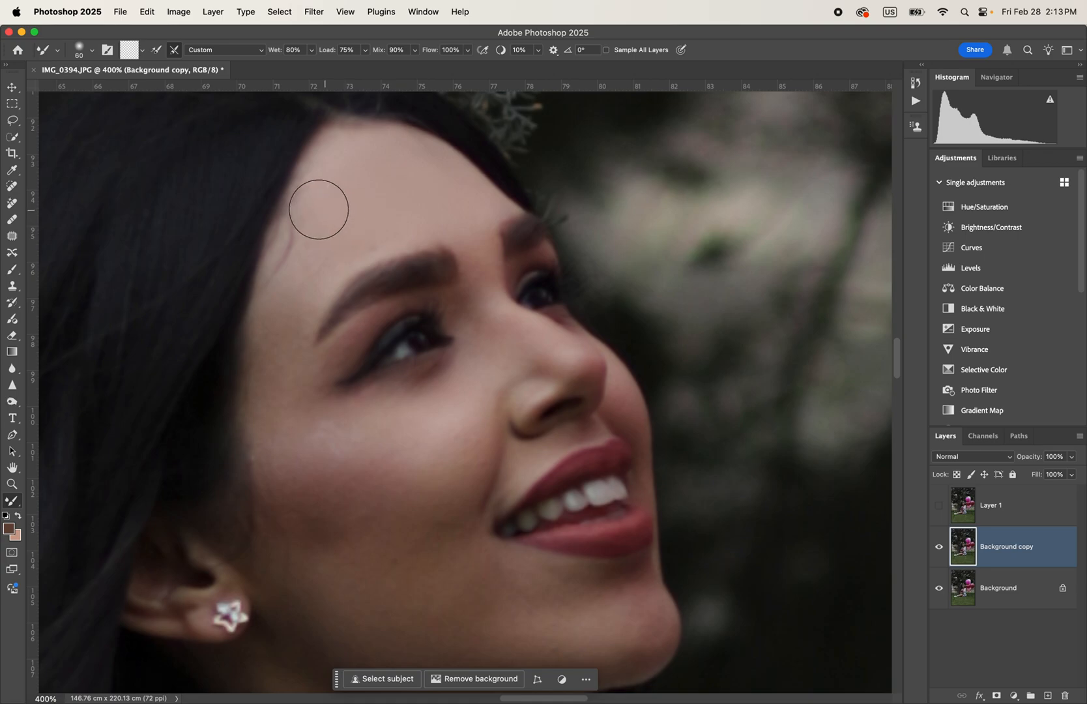
mouse_move(309, 224)
mouse_down()
mouse_move(286, 275)
mouse_move(284, 262)
mouse_up()
Blend the skin of the temple and cheek with the Mixer Brush, enlarging it from 50 up to 100
key(super+equal)
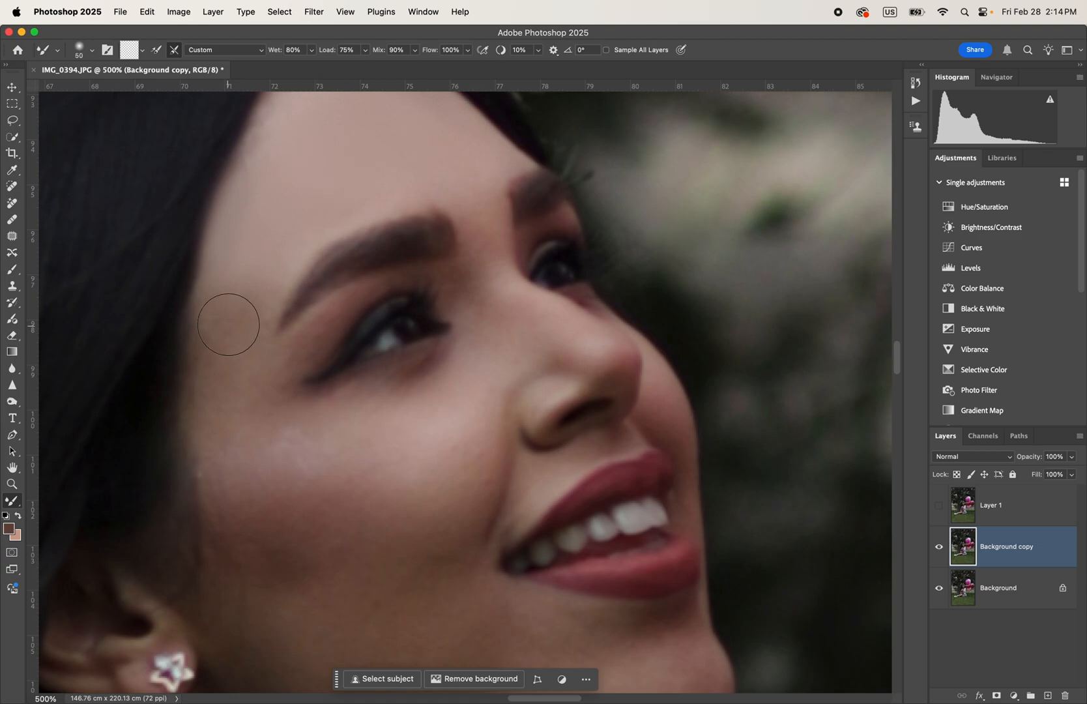
key(bracketright)
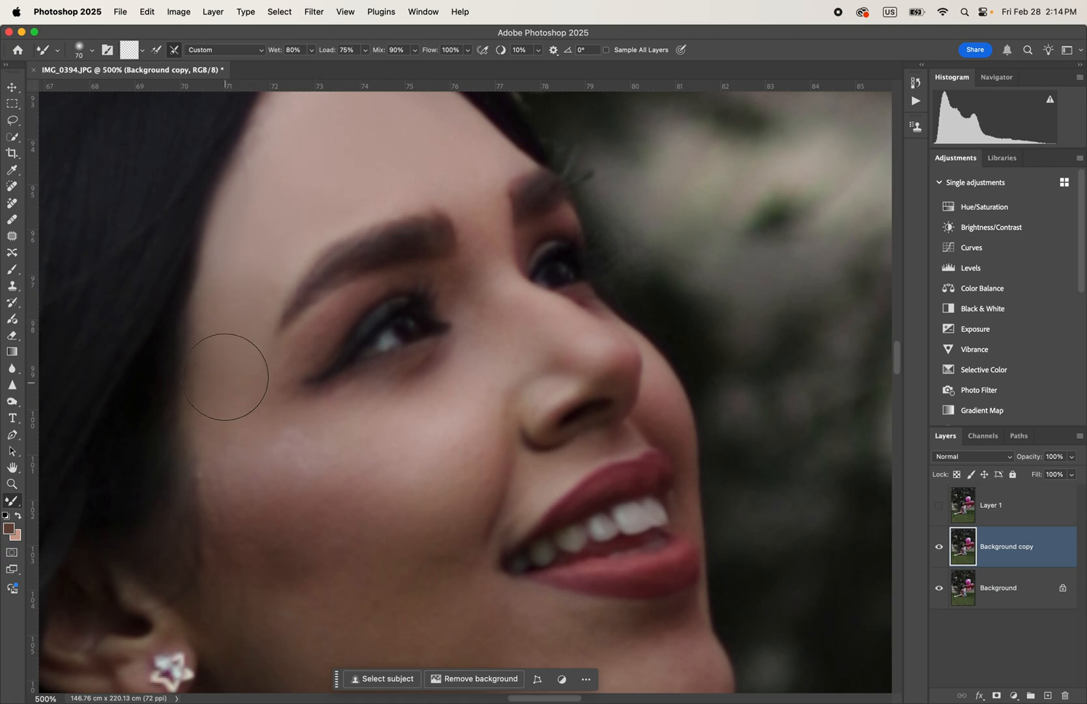
key(bracketright)
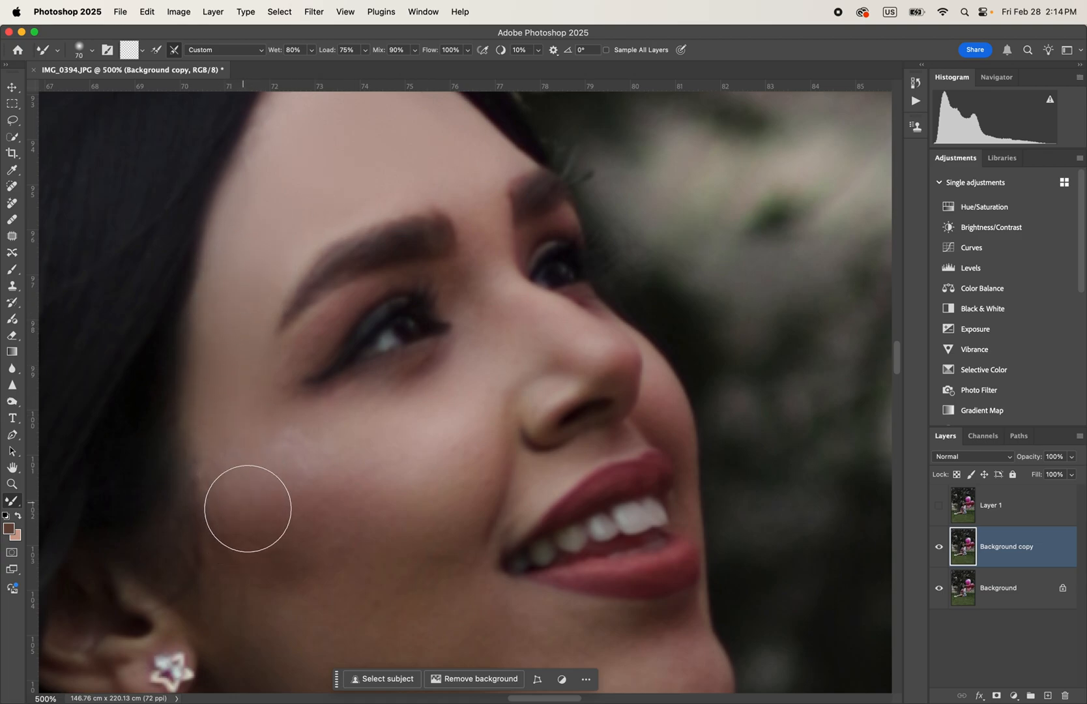
key(bracketright)
key(bracketright)
key(bracketright)
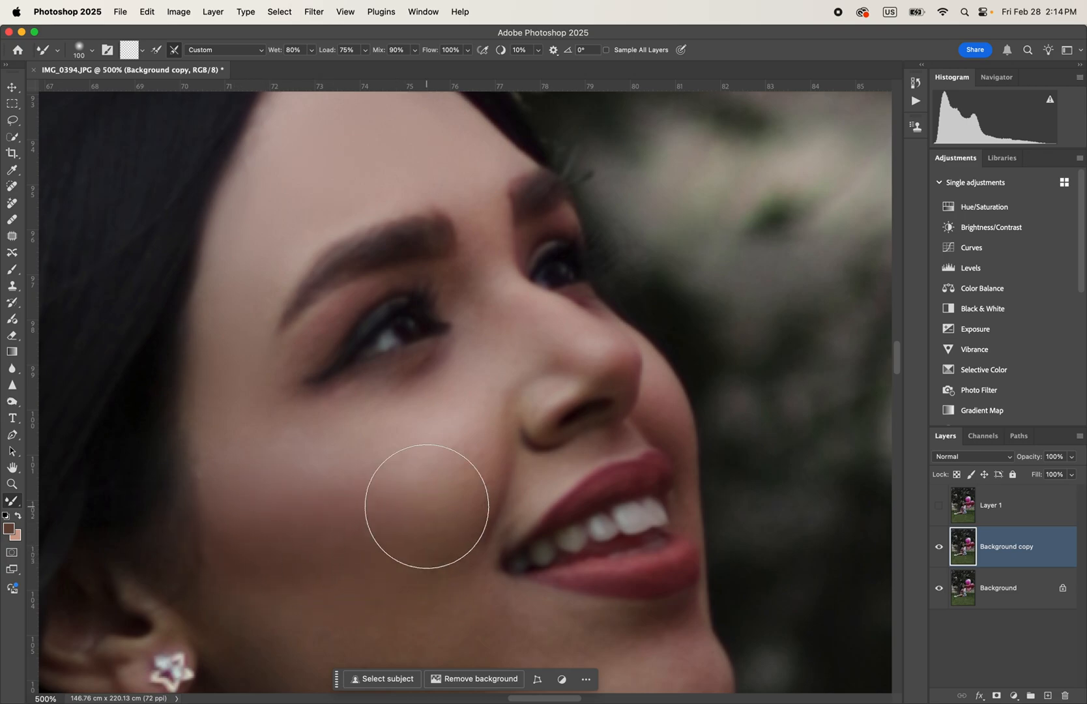
Blend the skin beside and along the nose with the Mixer Brush, reducing its size to 70 and down to 45
key(bracketleft)
key(bracketleft)
key(bracketleft)
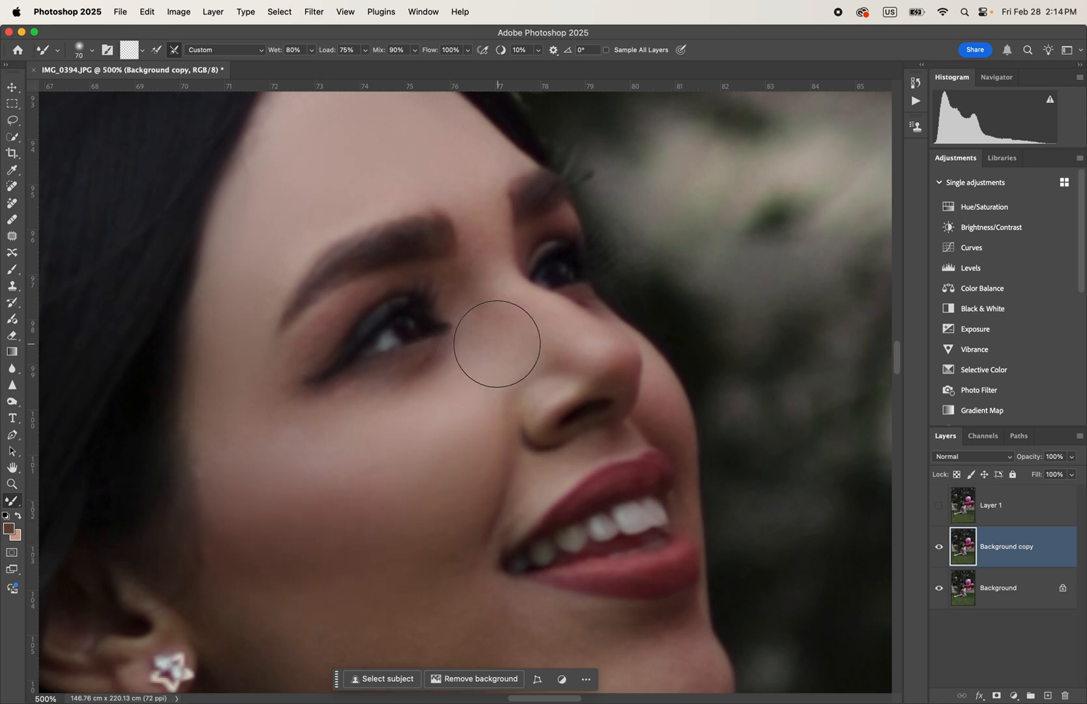
key(bracketleft)
key(bracketleft)
key(bracketleft)
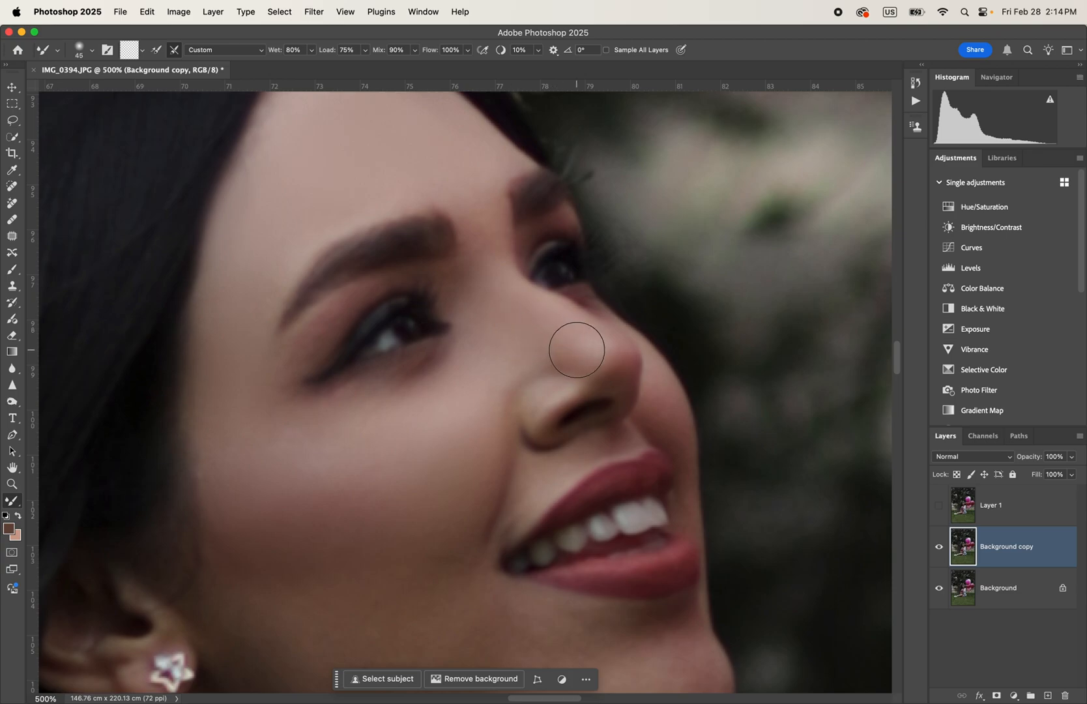
Blend the lower cheek and jaw skin with the Mixer Brush, varying its size between 80 and 100
scroll(563, 378, down, 4)
key(bracketright)
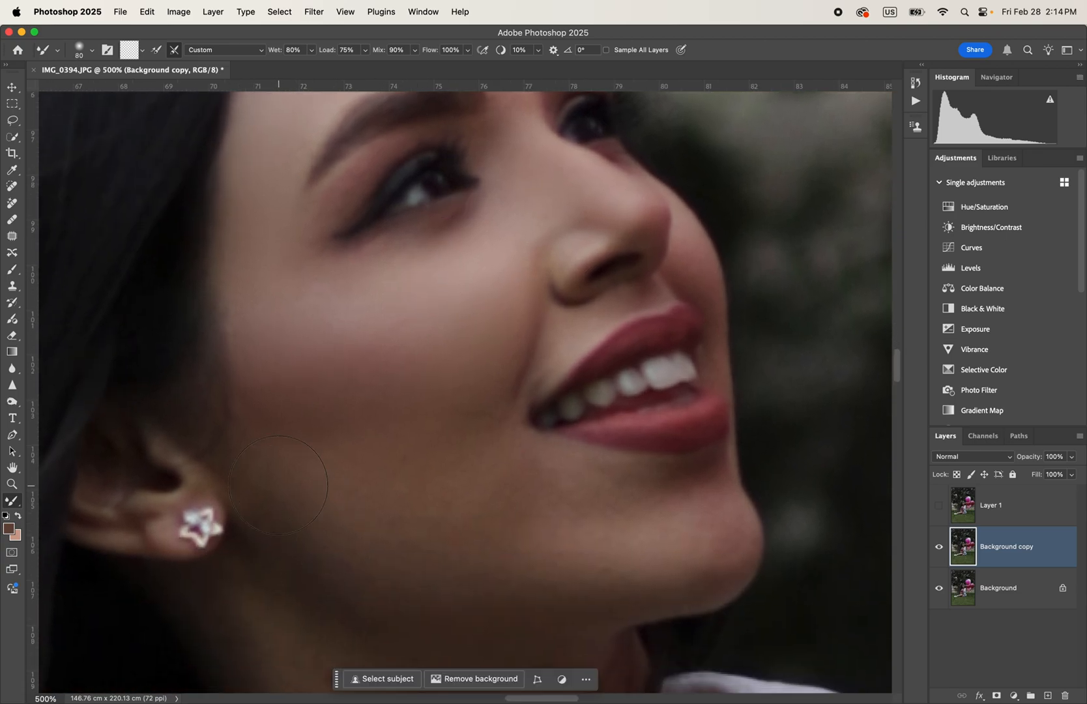
key(bracketright)
key(bracketright)
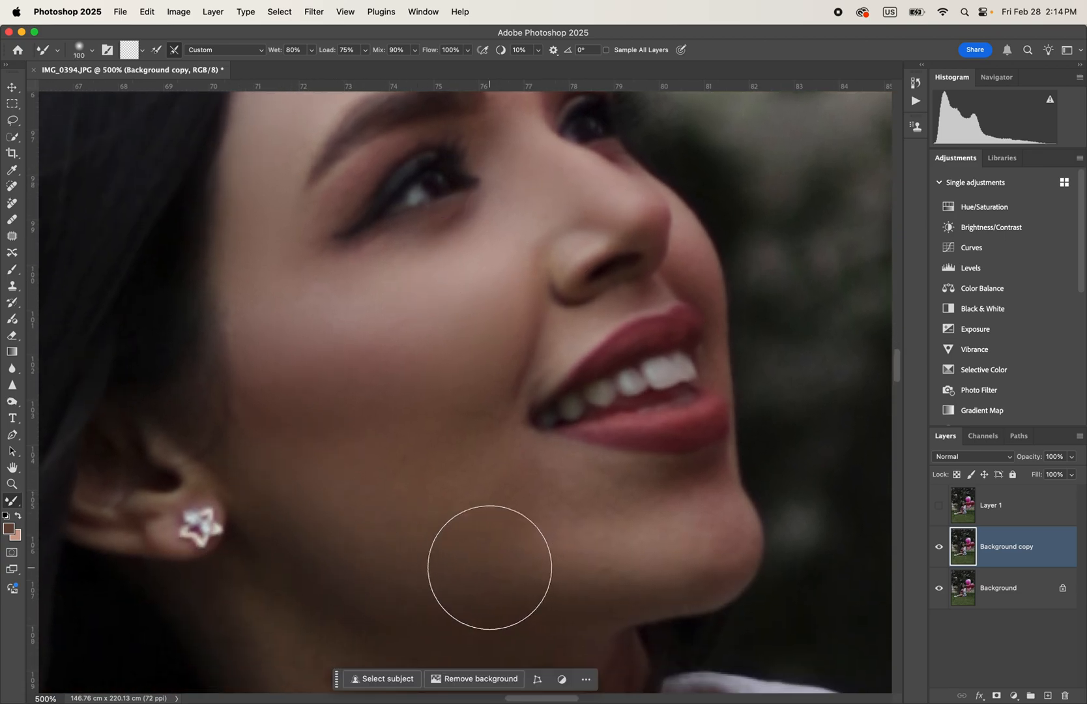
key(bracketleft)
key(bracketleft)
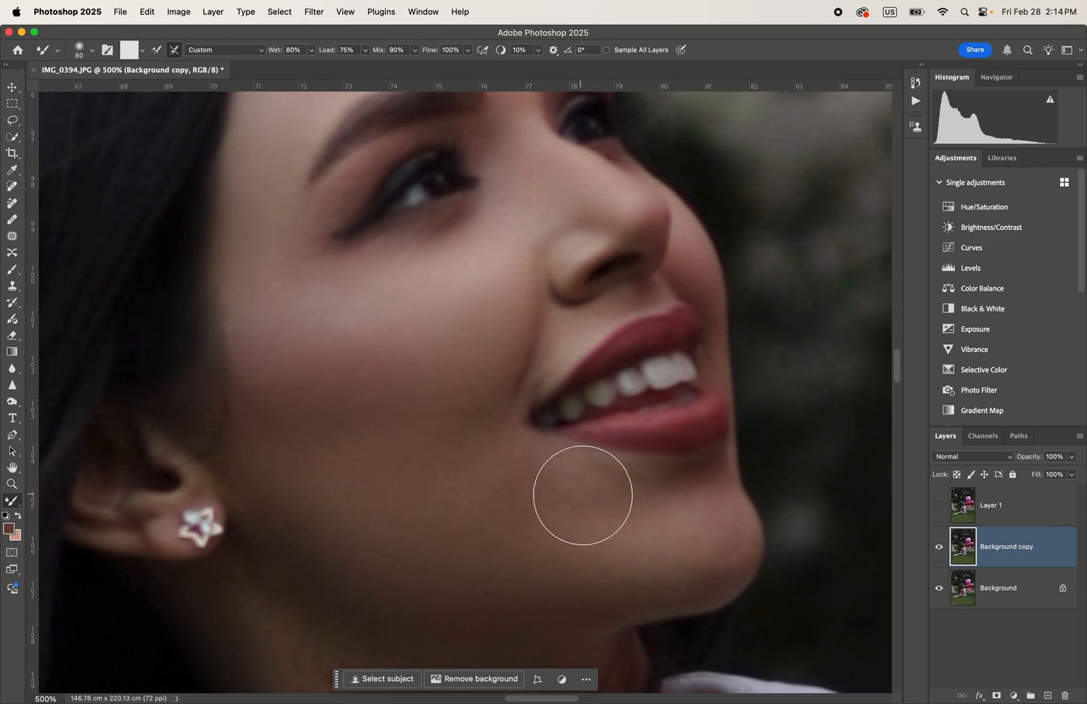
key(bracketright)
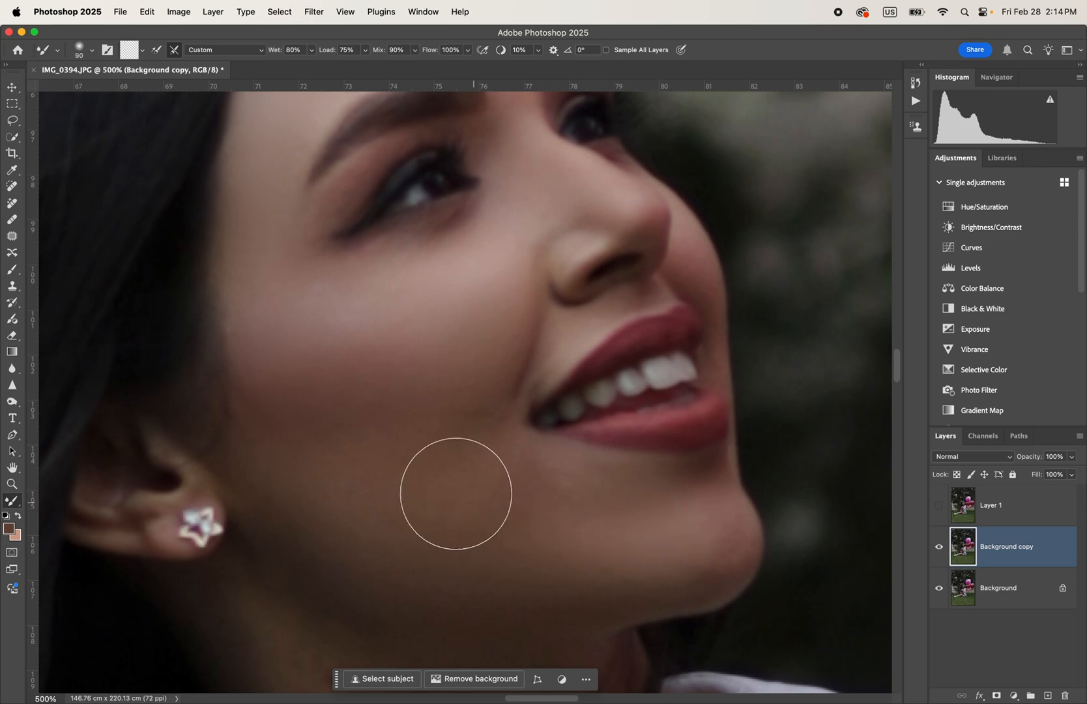
key(bracketleft)
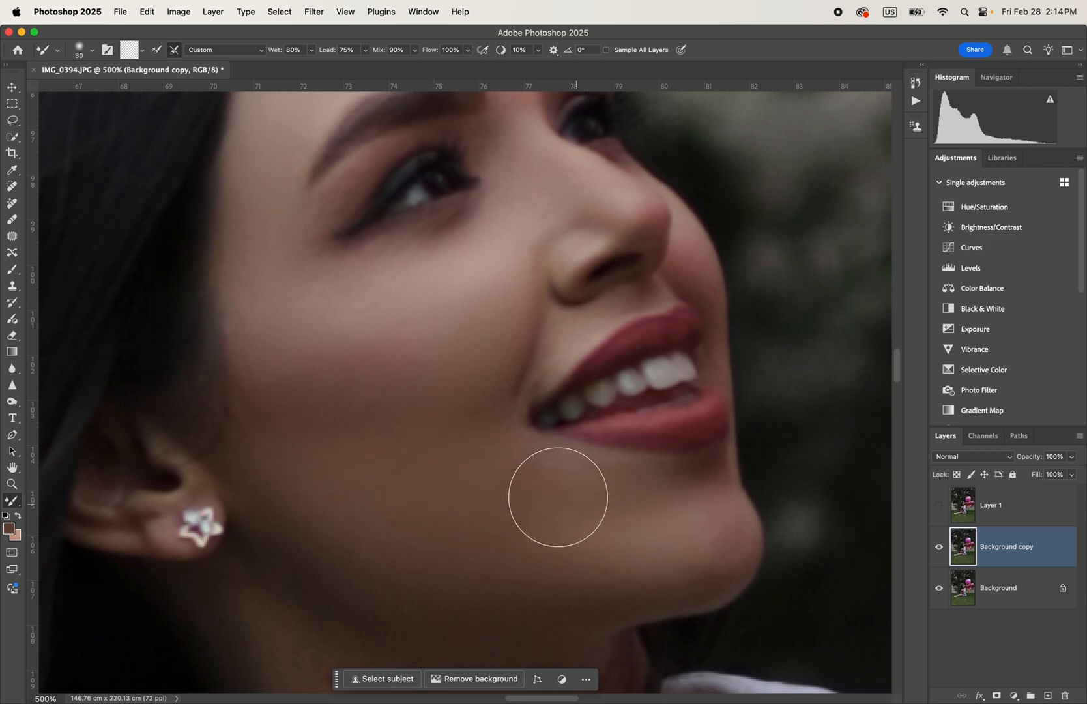
Blend the skin between the nose and upper lip with the Mixer Brush, reducing its size to 40 and down to 30
key(bracketleft)
key(bracketleft)
key(bracketleft)
key(bracketleft)
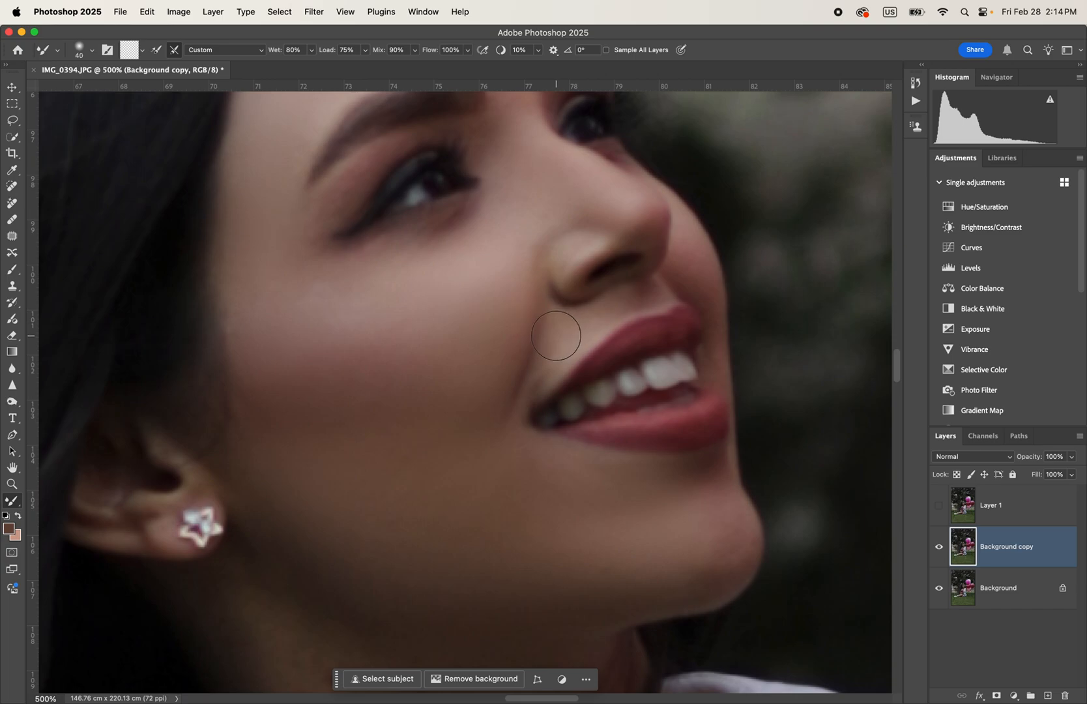
key(bracketleft)
key(bracketleft)
key(super+minus)
key(super+minus)
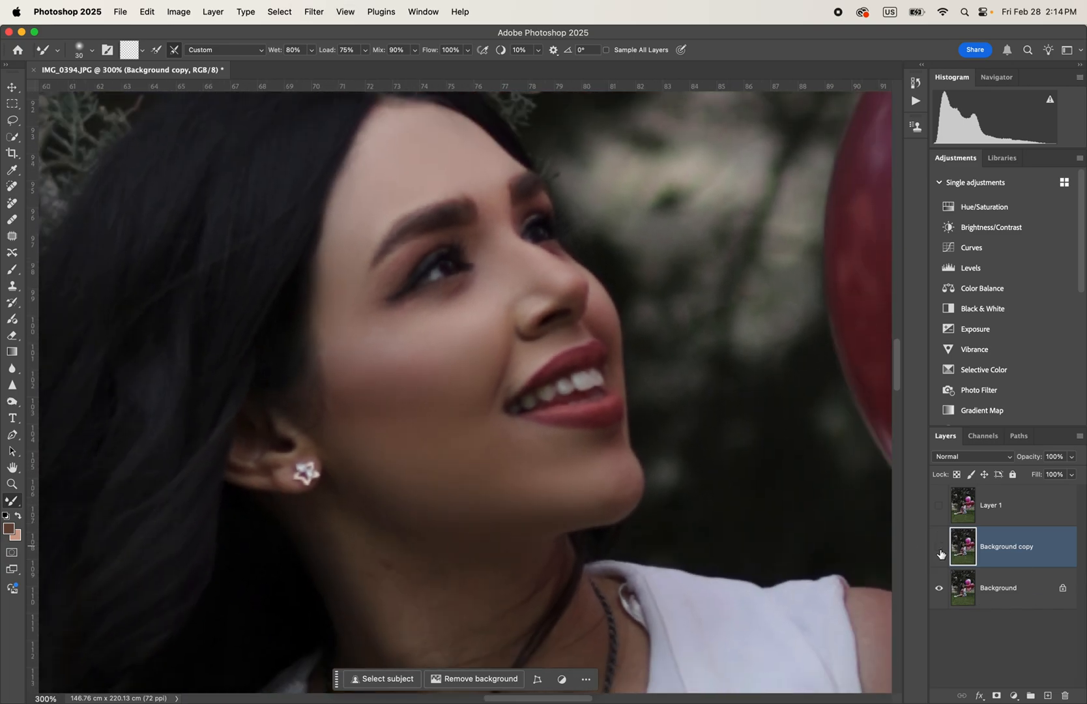
Compare the Background copy retouch with the original, leave that layer hidden, and duplicate the Background layer
click(939, 551)
click(939, 550)
click(1018, 592)
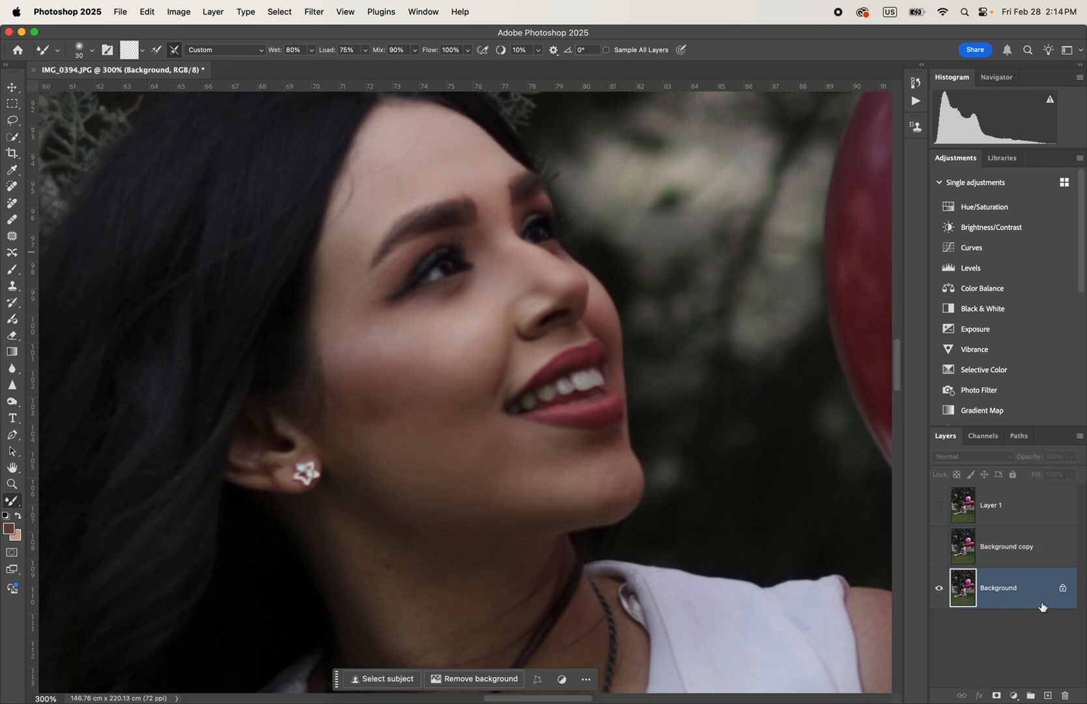
key(super+j)
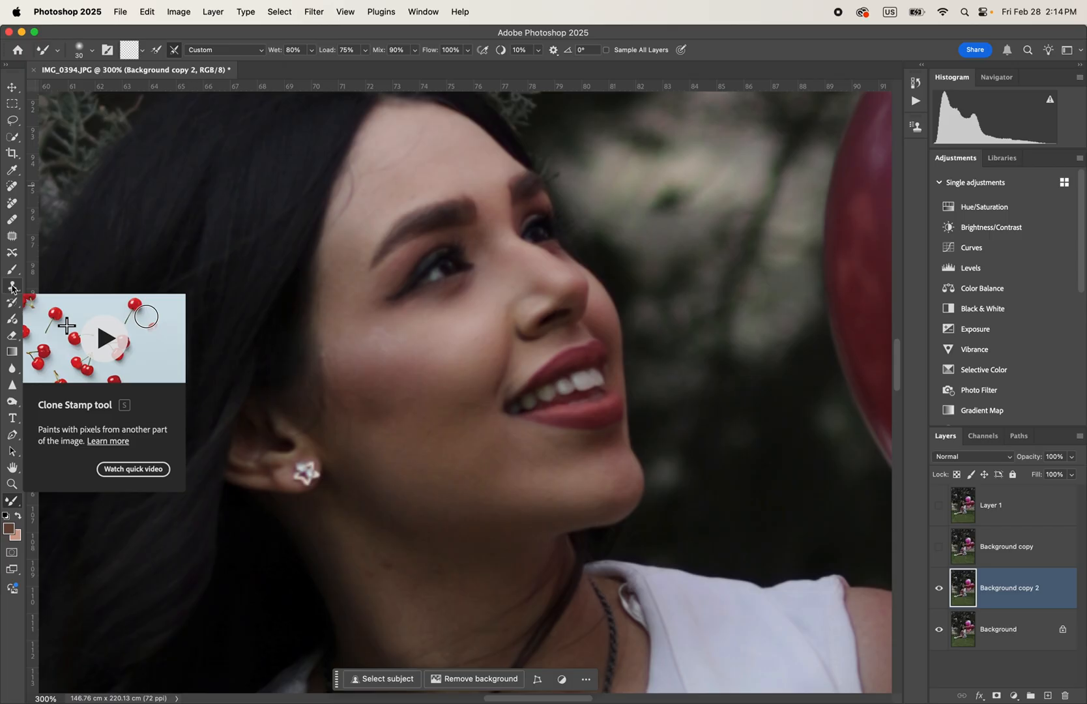
Clone clean skin over the upper forehead on Background copy 2 with the Clone Stamp at 30% opacity and size 30
click(17, 242)
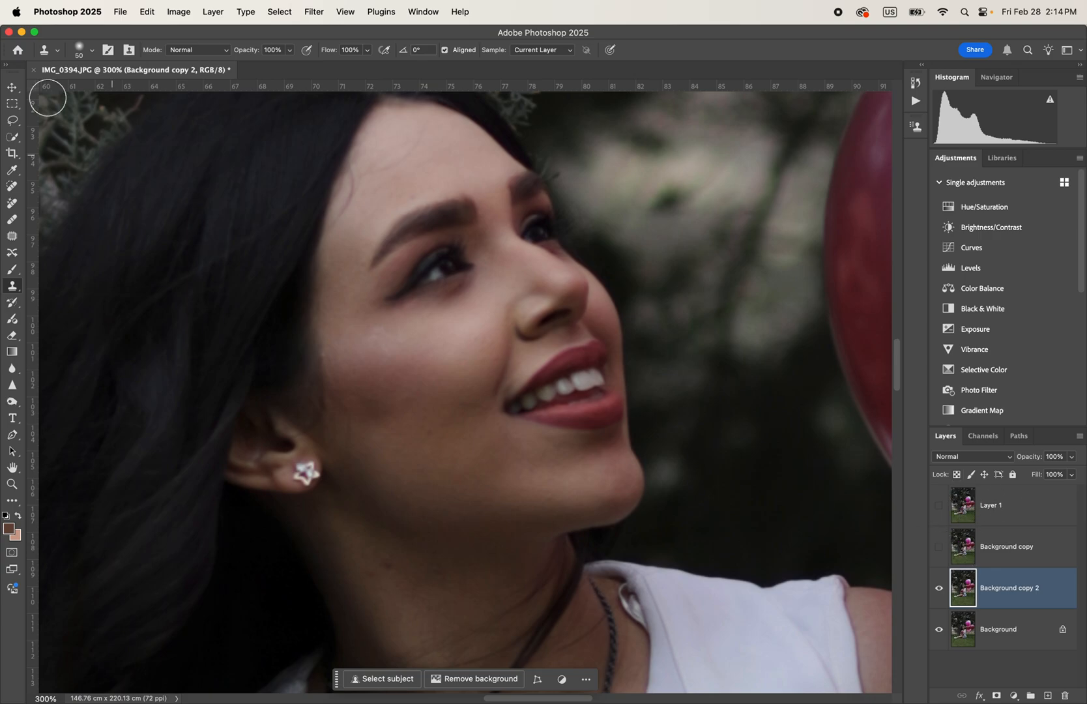
drag(436, 187, 490, 262)
key(super+plus)
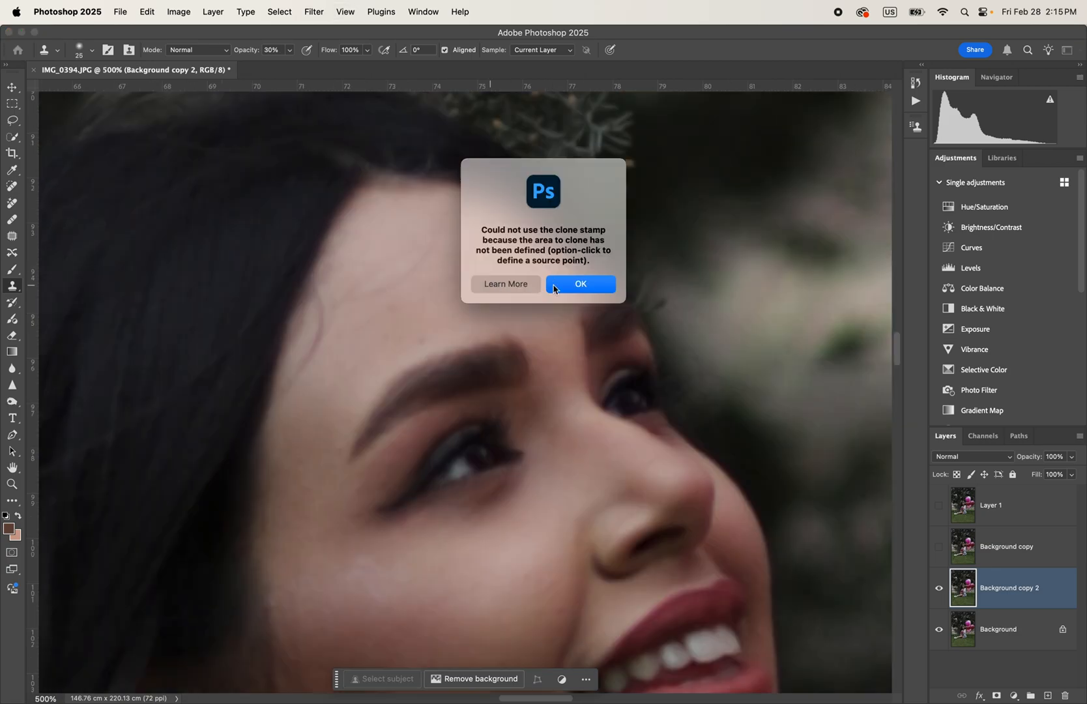
click(556, 285)
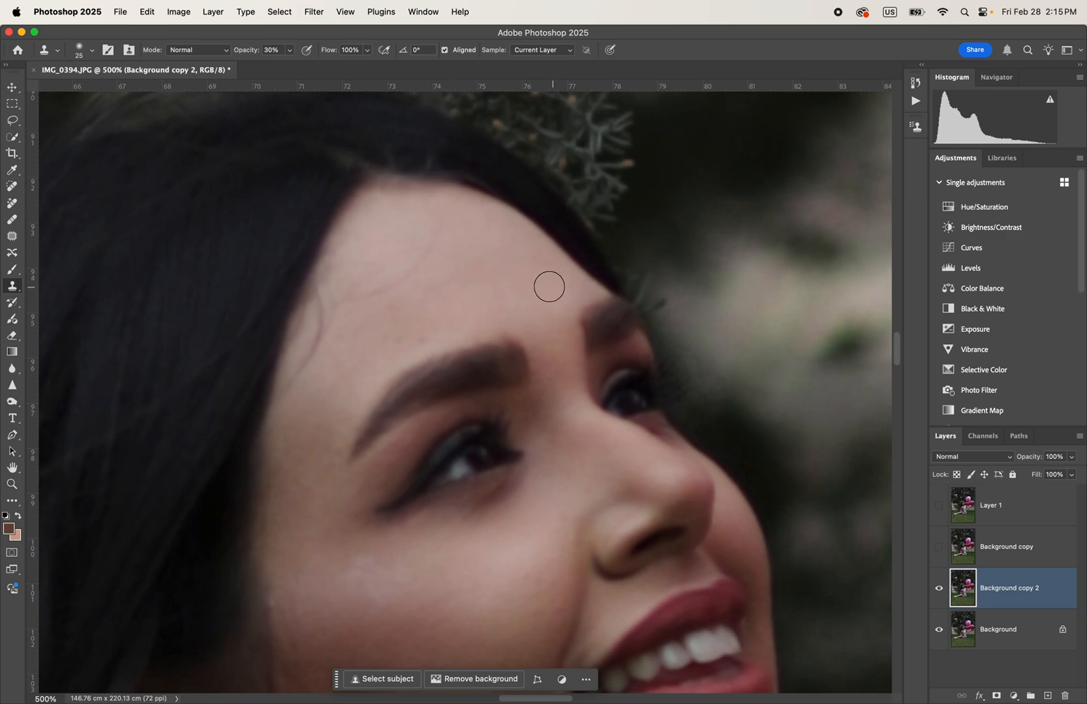
key(bracketright)
mouse_move(527, 276)
mouse_down()
mouse_move(453, 214)
mouse_move(476, 220)
mouse_move(504, 245)
mouse_move(448, 202)
mouse_move(425, 200)
mouse_up()
alt+click(456, 248)
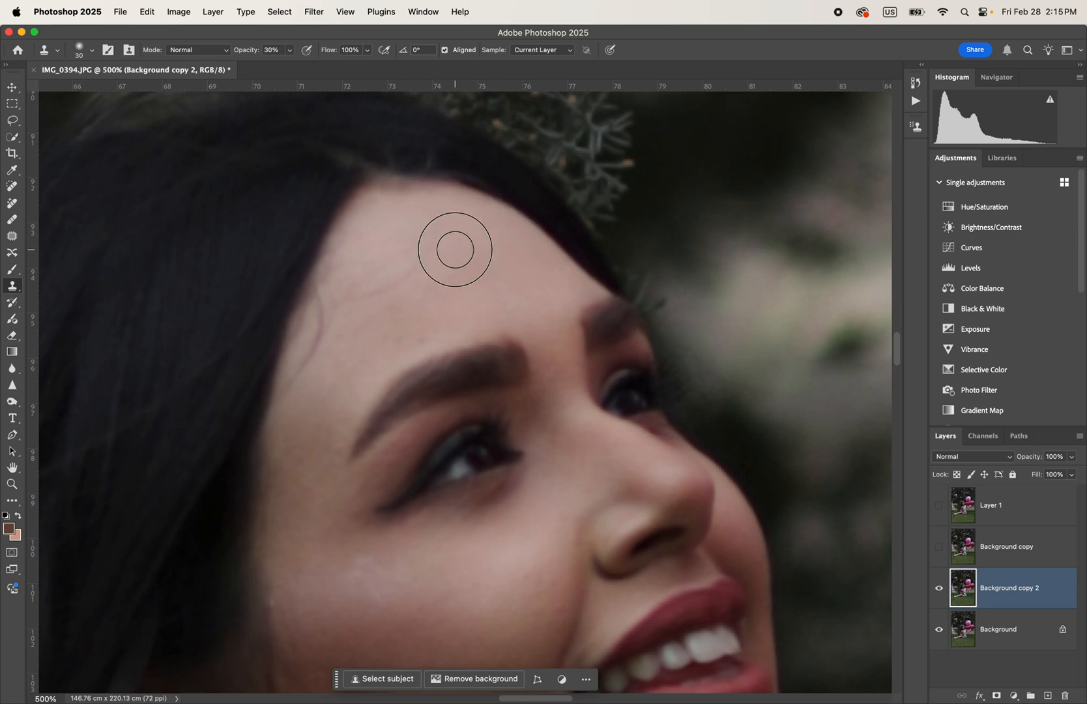
click(402, 218)
alt+click(446, 246)
mouse_move(436, 242)
mouse_down()
mouse_move(413, 228)
mouse_move(455, 266)
mouse_move(437, 267)
mouse_move(422, 240)
mouse_move(425, 276)
mouse_move(412, 249)
mouse_up()
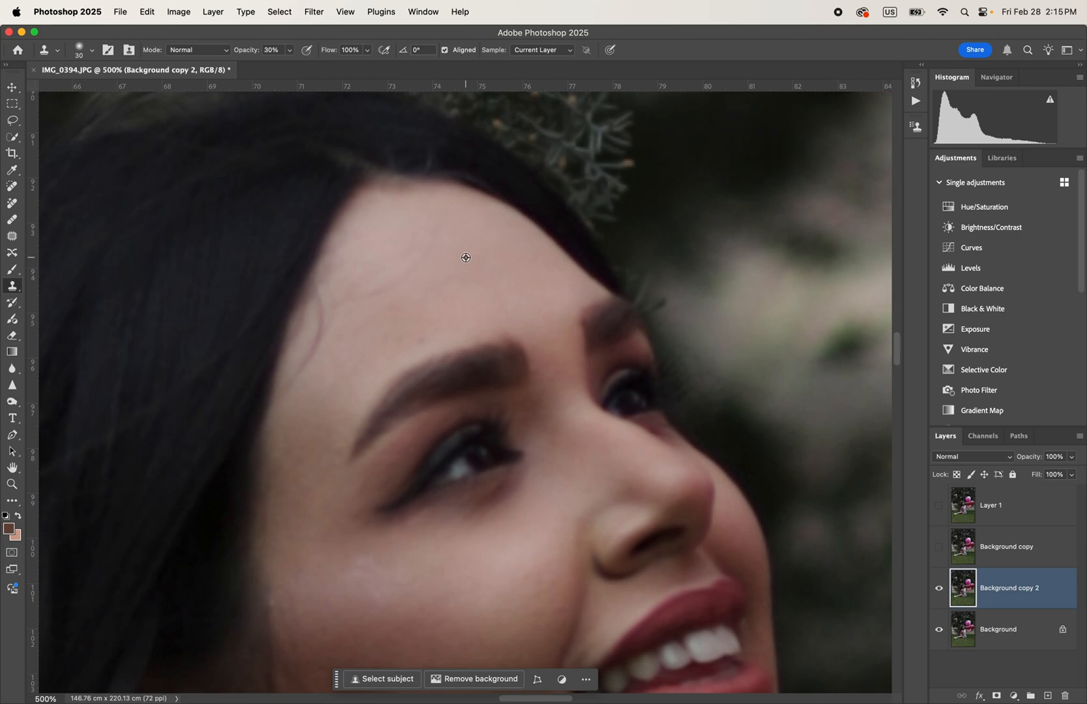
Clone sampled skin over the middle of the forehead and its faint hair strands, down to above the eyebrow
mouse_move(434, 232)
mouse_down()
mouse_move(401, 272)
mouse_move(418, 259)
mouse_move(362, 293)
mouse_move(405, 280)
mouse_move(355, 287)
mouse_move(350, 304)
mouse_move(345, 294)
mouse_move(389, 318)
mouse_up()
alt+click(444, 286)
alt+click(394, 312)
alt+click(404, 256)
alt+click(429, 251)
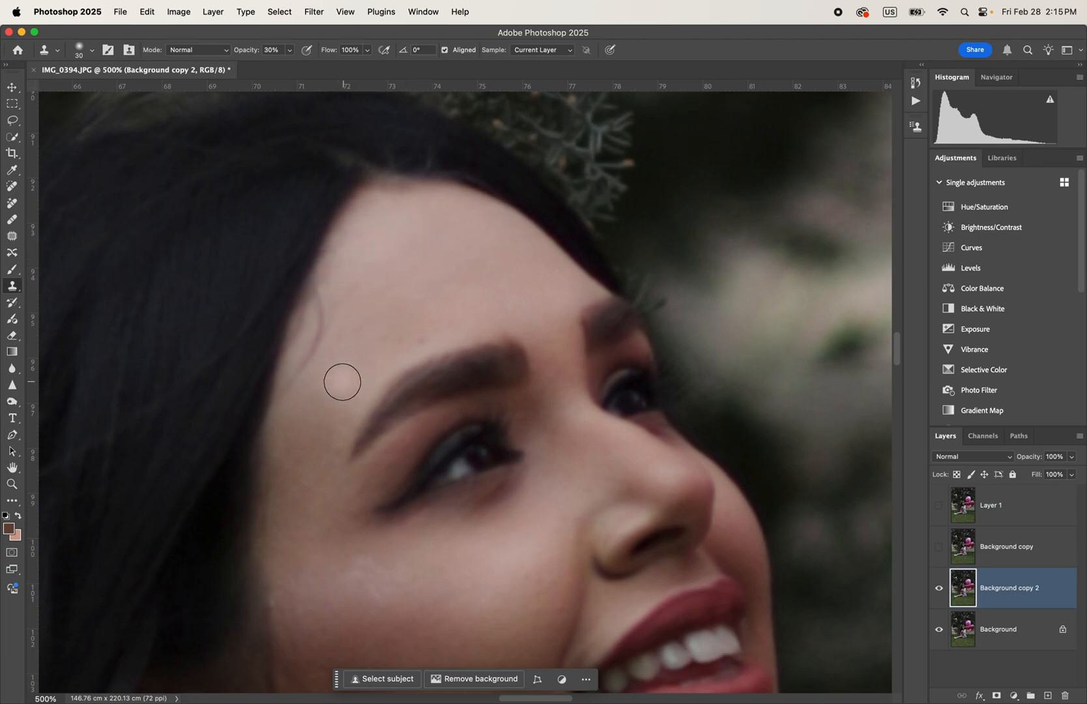
Clone nearby forehead skin over the curved stray hair beside the hairline
alt+click(362, 337)
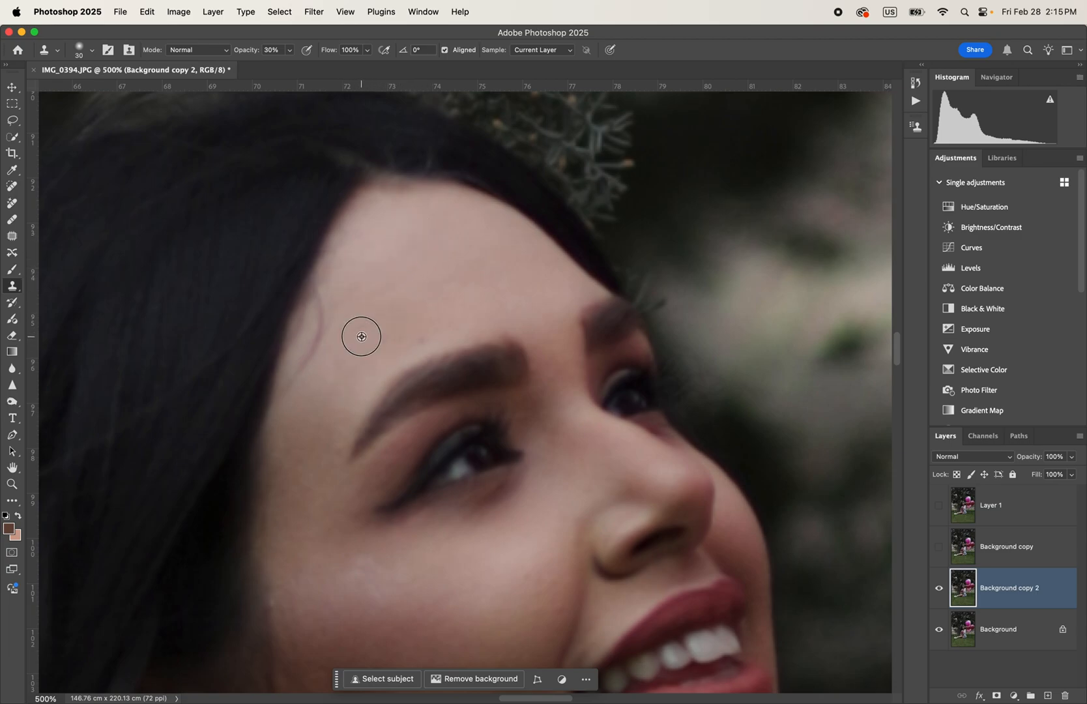
mouse_move(339, 324)
mouse_down()
mouse_move(303, 341)
mouse_move(316, 330)
mouse_move(323, 346)
mouse_move(336, 336)
mouse_move(324, 309)
mouse_move(300, 350)
mouse_move(328, 331)
mouse_move(301, 352)
mouse_move(297, 395)
mouse_move(332, 277)
mouse_move(305, 340)
mouse_move(312, 331)
mouse_move(305, 385)
mouse_move(338, 374)
mouse_up()
alt+click(365, 335)
alt+click(357, 339)
alt+click(345, 340)
Smooth the temple between the hairline and the eyebrow's outer end with the Clone Stamp at size 40
key(bracketright)
scroll(383, 236, down, 5)
scroll(384, 236, left, 2)
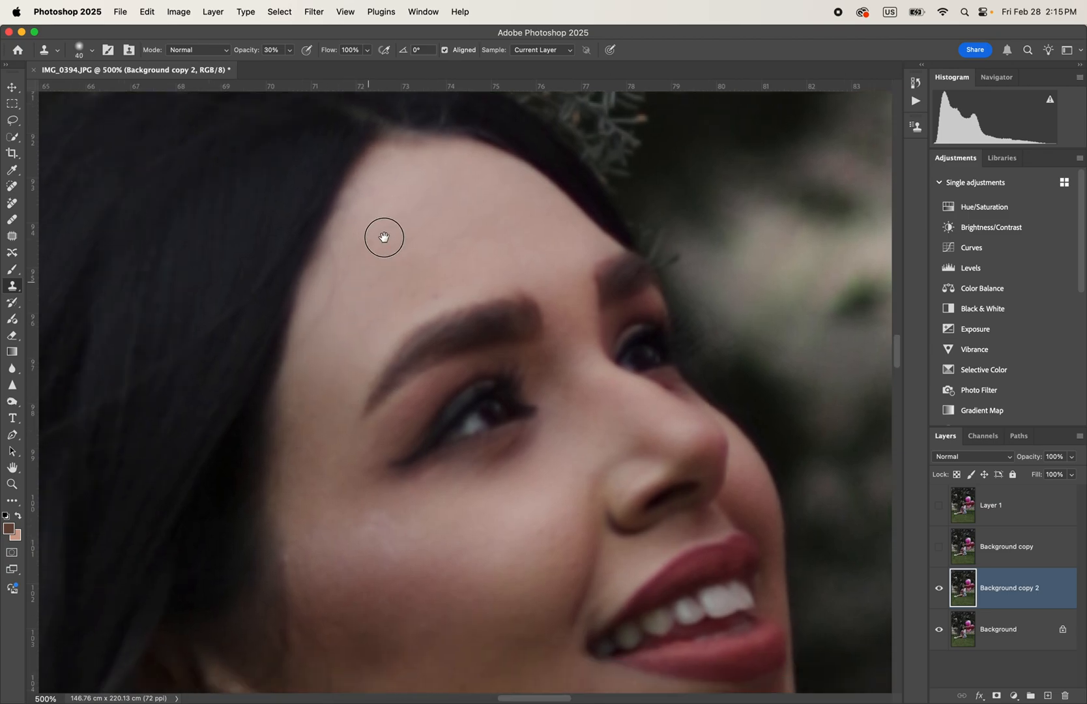
key(bracketright)
alt+click(379, 218)
drag(350, 280, 348, 375)
alt+click(388, 203)
drag(367, 281, 358, 333)
Clone smooth skin over the shiny cheekbone and the area below the eye with the Clone Stamp at size 50
alt+click(399, 419)
key(bracketright)
alt+click(461, 403)
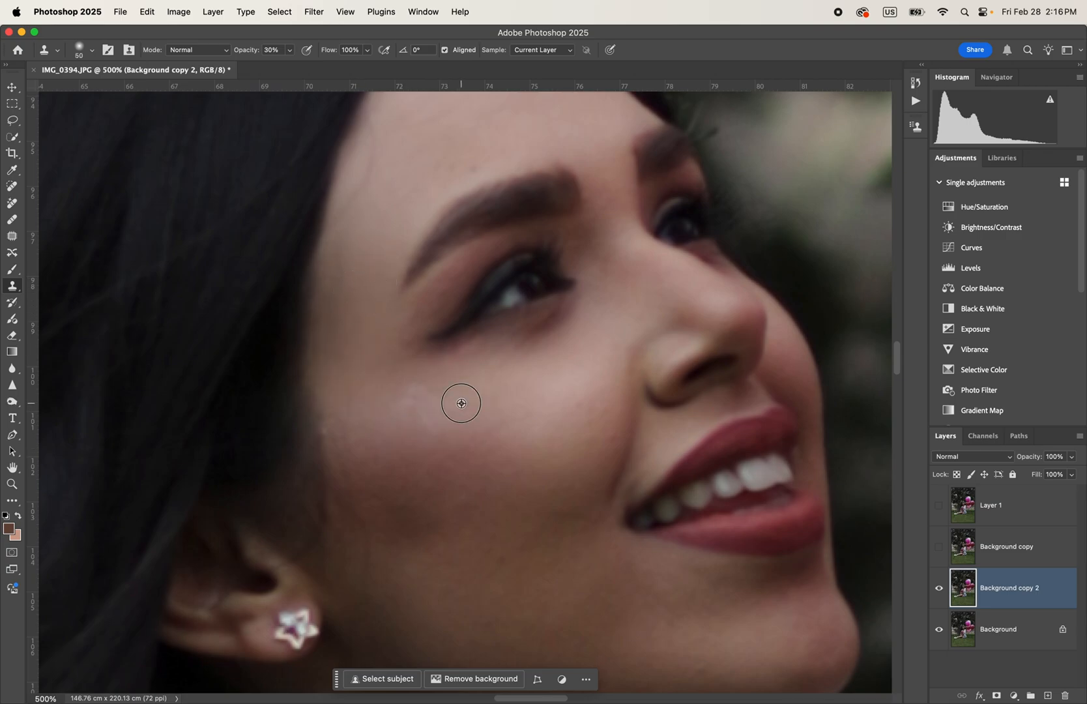
drag(448, 403, 344, 385)
alt+click(455, 384)
mouse_move(485, 379)
mouse_down()
mouse_move(543, 362)
mouse_move(569, 325)
mouse_move(548, 333)
mouse_move(565, 326)
mouse_up()
Touch up the skin beneath the eye with a smaller Clone Stamp, and return its size to 50
alt+click(463, 407)
key(bracketleft)
key(bracketleft)
key(bracketleft)
alt+click(489, 373)
key(bracketright)
key(bracketright)
key(bracketright)
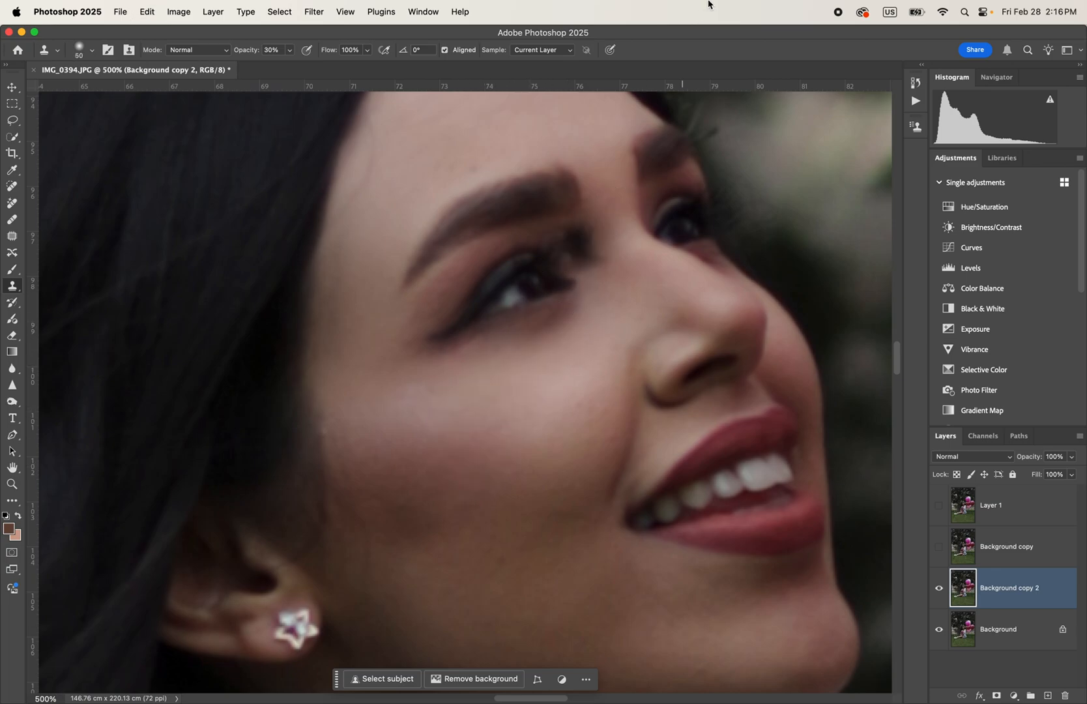
Clone sampled skin over the middle of the cheek toward the smile line, enlarging the Clone Stamp to 60
alt+click(490, 507)
mouse_move(514, 460)
mouse_down()
mouse_move(455, 496)
mouse_move(470, 504)
mouse_move(435, 521)
mouse_up()
key(bracketright)
alt+click(487, 423)
mouse_move(418, 481)
mouse_down()
mouse_move(399, 496)
mouse_move(364, 456)
mouse_move(368, 432)
mouse_up()
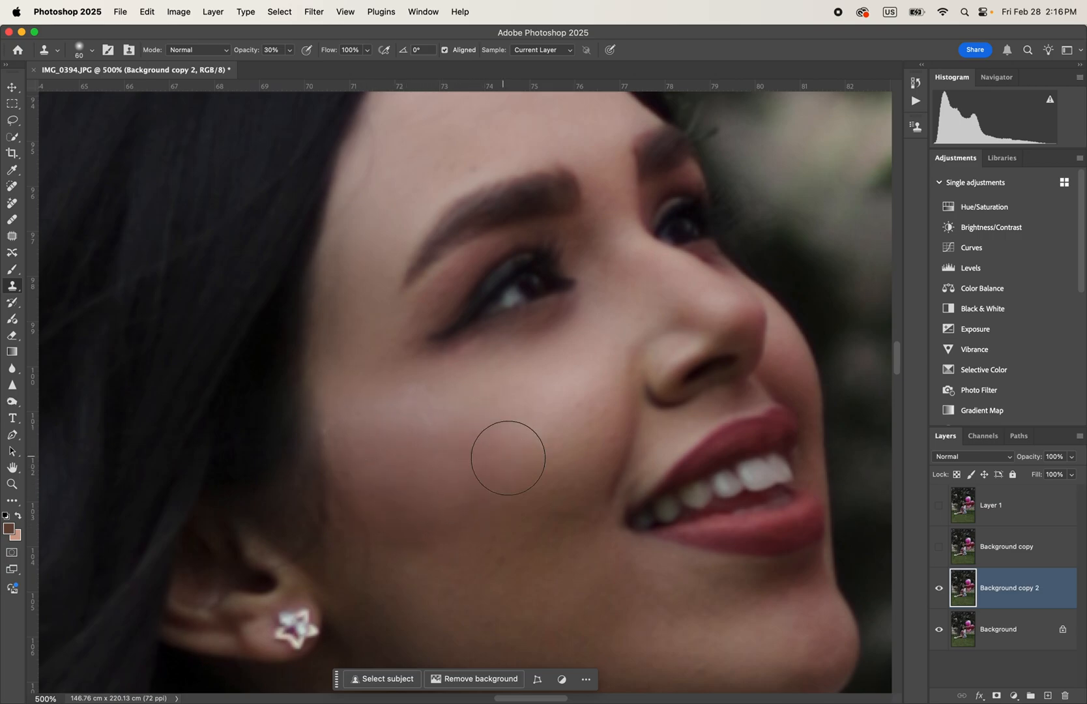
mouse_move(579, 458)
mouse_down()
mouse_move(606, 403)
mouse_move(600, 394)
mouse_move(569, 481)
mouse_up()
alt+click(568, 472)
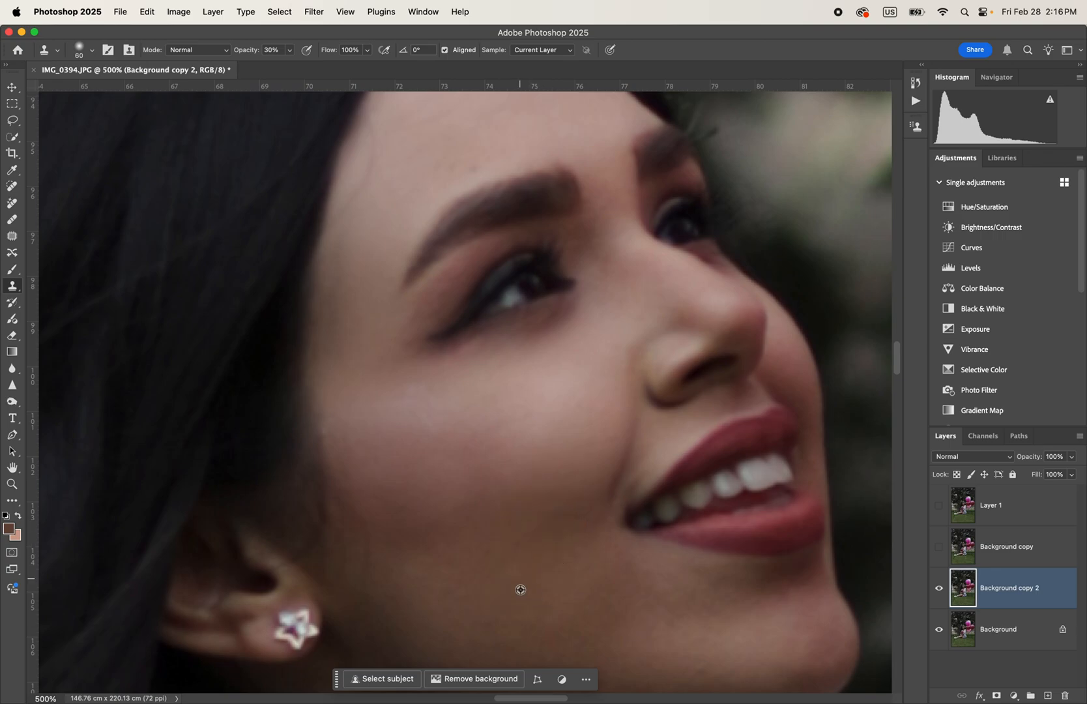
Even out the outer and lower cheek with a larger Clone Stamp, sampling fresh skin near the hairline
alt+click(520, 590)
key(bracketright)
key(bracketright)
mouse_move(501, 499)
mouse_down()
mouse_move(479, 539)
mouse_move(456, 548)
mouse_move(352, 376)
mouse_up()
alt+click(319, 430)
key(bracketright)
mouse_move(363, 436)
mouse_down()
mouse_move(565, 485)
mouse_move(685, 493)
mouse_move(684, 439)
mouse_move(673, 438)
mouse_up()
Clone sampled skin over the chin and the cheek beside the mouth with the Clone Stamp at size 60
key(bracketleft)
key(bracketleft)
key(bracketleft)
alt+click(651, 508)
alt+click(535, 412)
mouse_move(574, 425)
mouse_down()
mouse_move(669, 423)
mouse_move(654, 426)
mouse_up()
alt+click(541, 440)
mouse_move(512, 424)
mouse_down()
mouse_move(493, 410)
mouse_move(492, 426)
mouse_up()
alt+click(424, 324)
drag(463, 325, 434, 383)
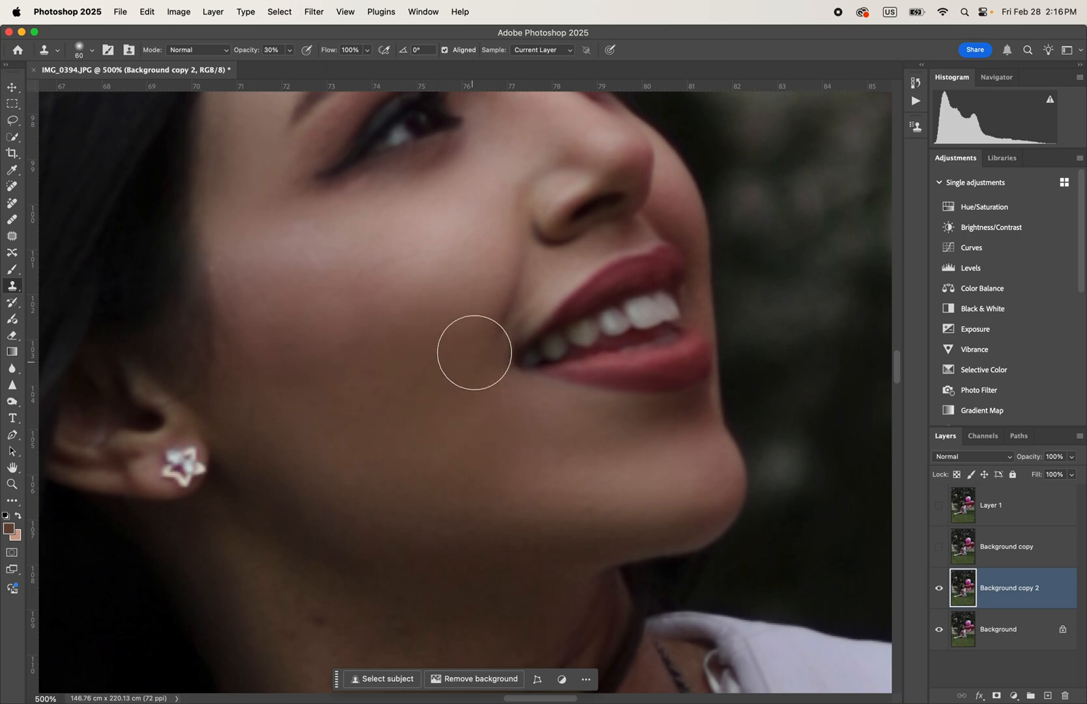
Smooth the smile line around the mouth corner, reducing the Clone Stamp to size 35
mouse_move(499, 307)
mouse_down()
mouse_move(434, 437)
mouse_move(448, 456)
mouse_up()
key(bracketleft)
key(bracketleft)
key(bracketleft)
key(bracketleft)
alt+click(481, 398)
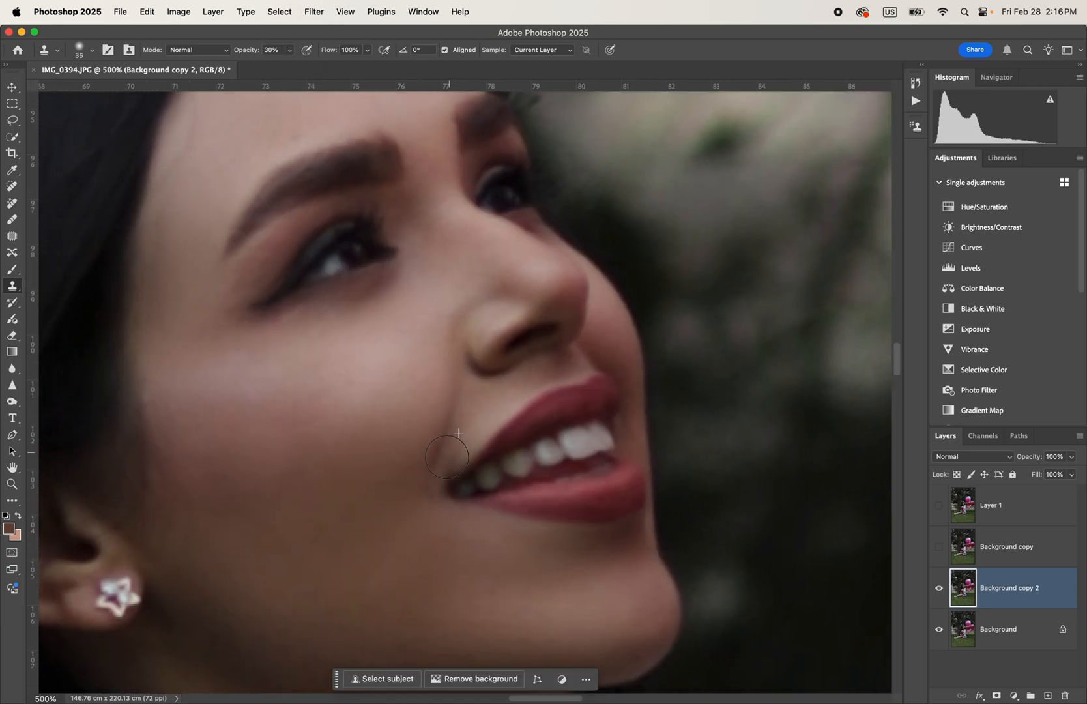
Clone skin above the upper lip and on the far cheek beside the nose with the Clone Stamp at size 25
alt+click(491, 401)
key(bracketleft)
key(bracketleft)
alt+click(500, 402)
drag(508, 393, 562, 365)
alt+click(604, 323)
drag(618, 318, 605, 337)
key(super+minus)
key(super+minus)
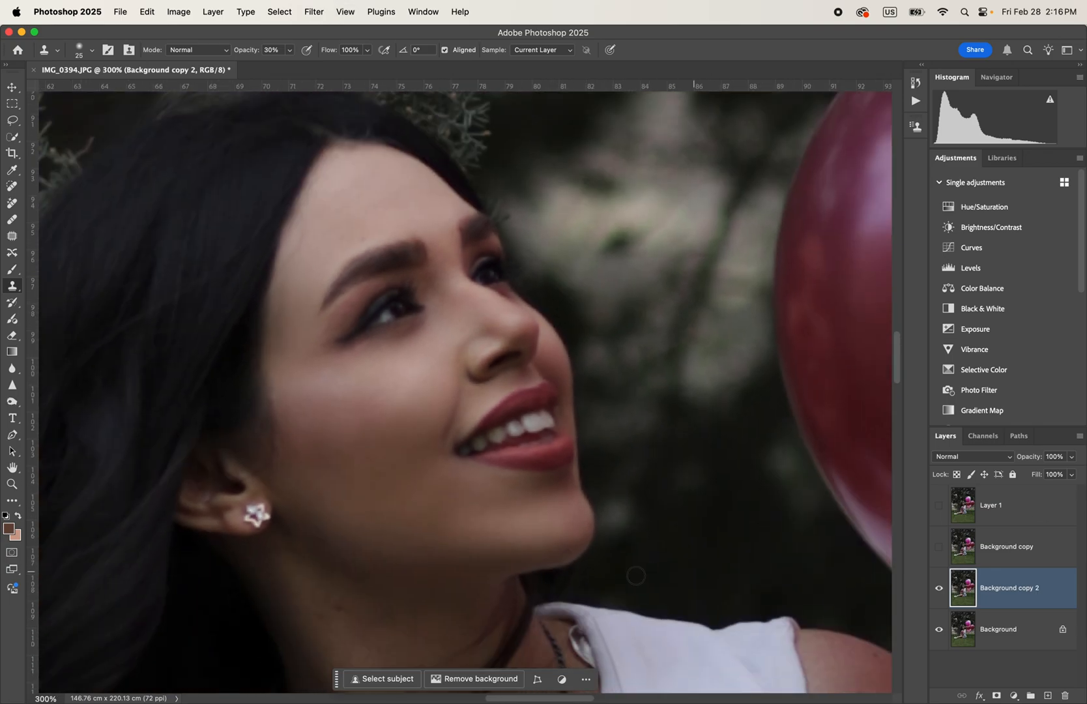
Compare the Layer 1, Background copy and Background copy 2 retouches against the original by toggling their visibility
click(939, 590)
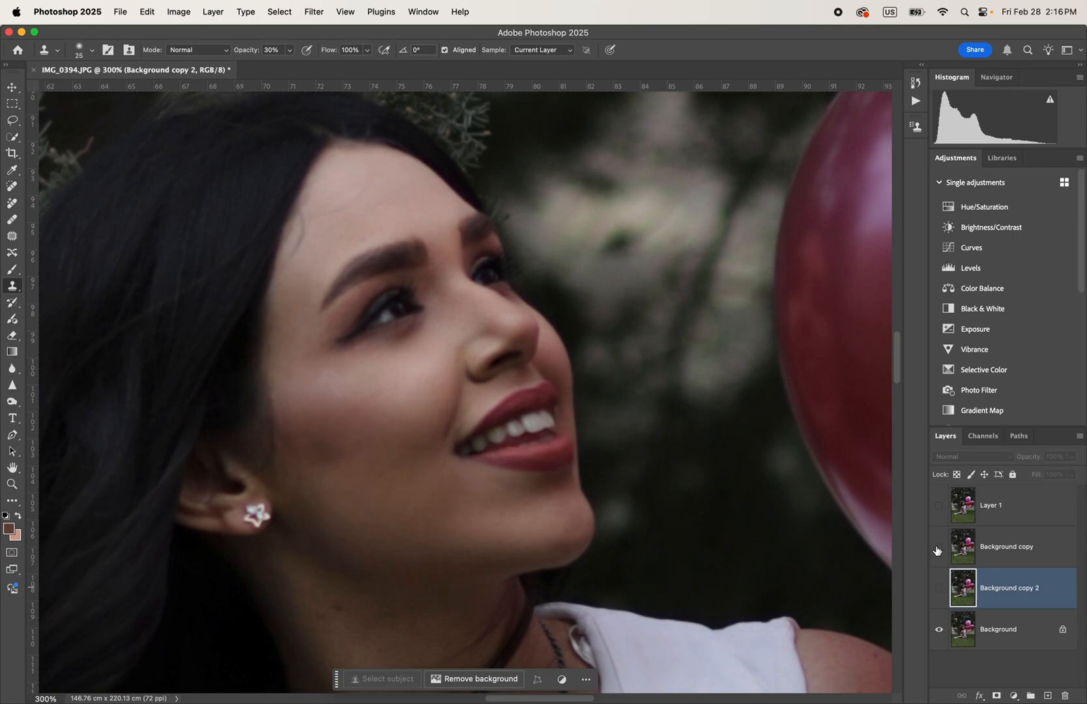
click(939, 507)
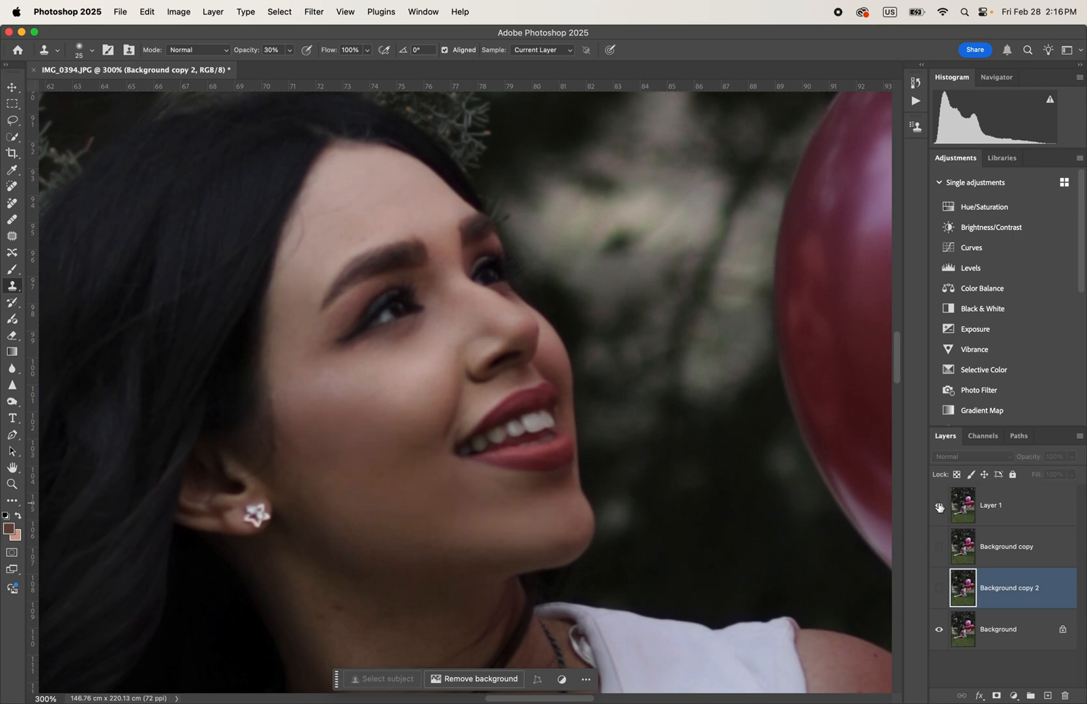
click(940, 506)
click(939, 548)
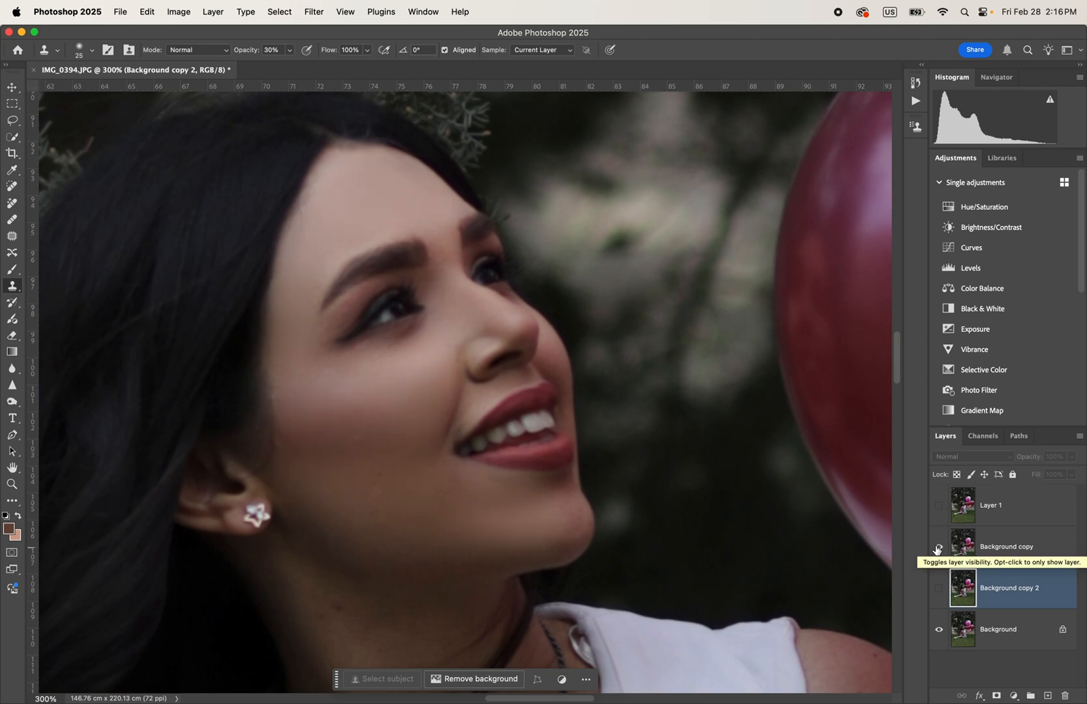
click(938, 588)
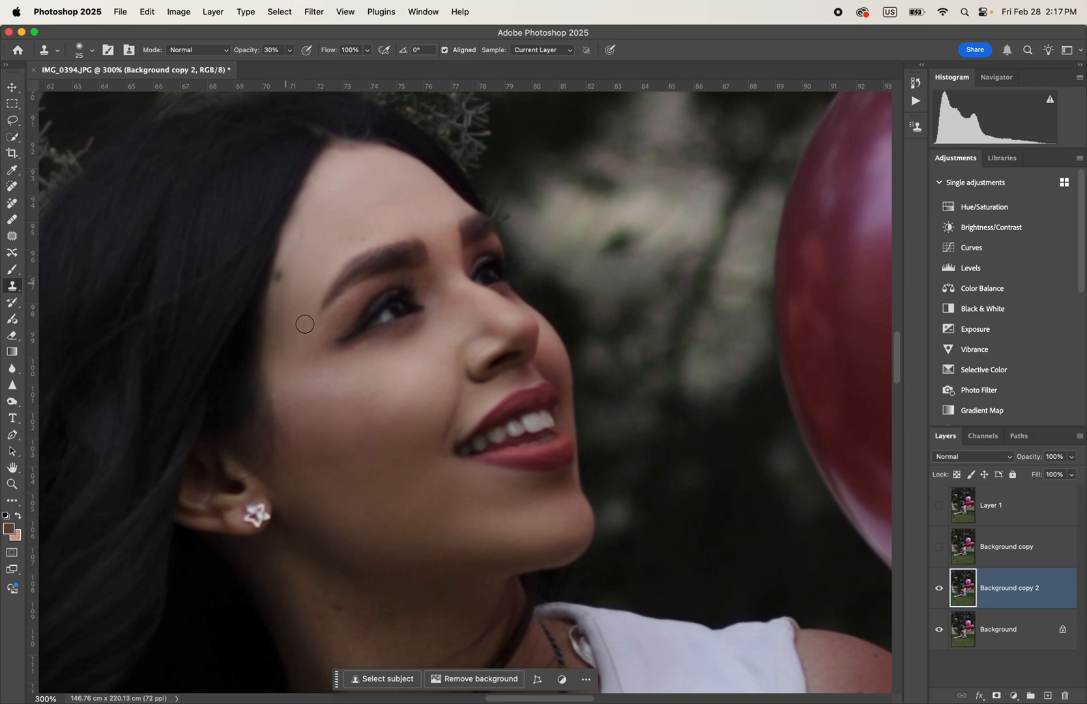
click(943, 546)
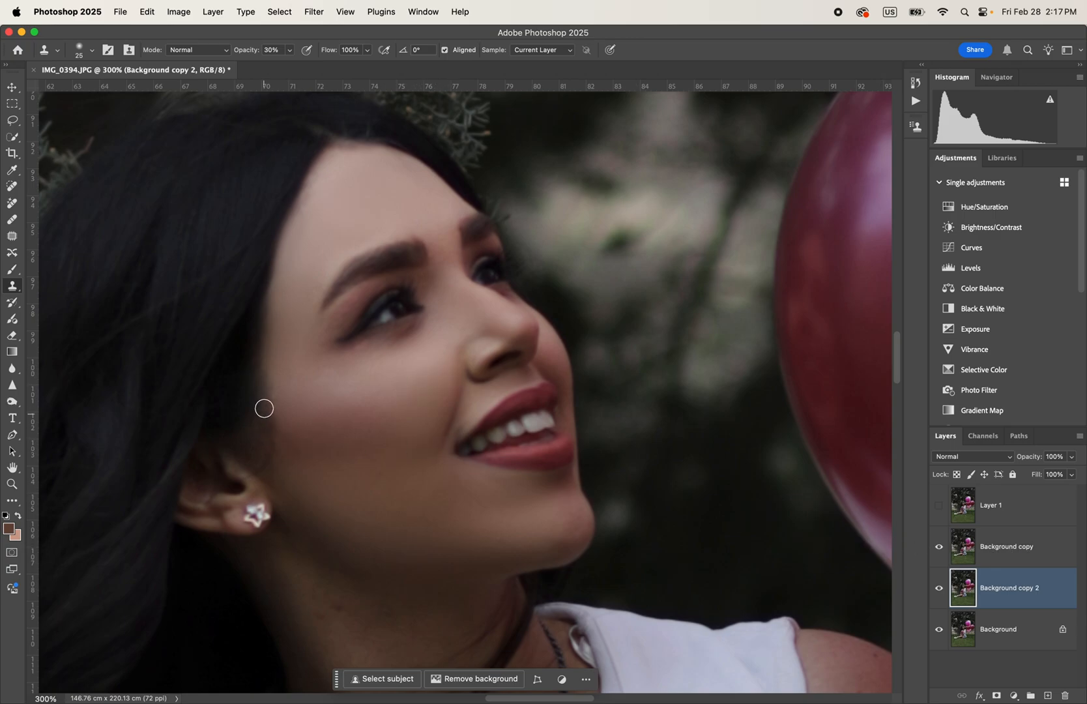
Keep Background copy as the only visible retouch layer, make it active, and review the whole photo
click(940, 507)
click(939, 547)
click(939, 588)
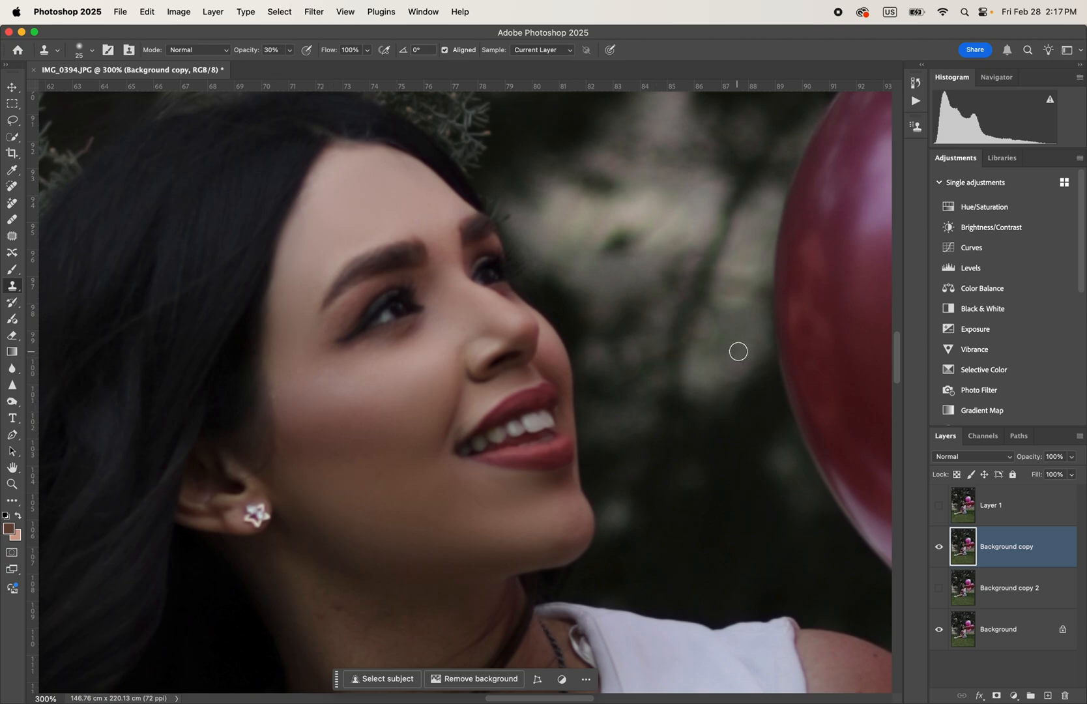
key(super+minus)
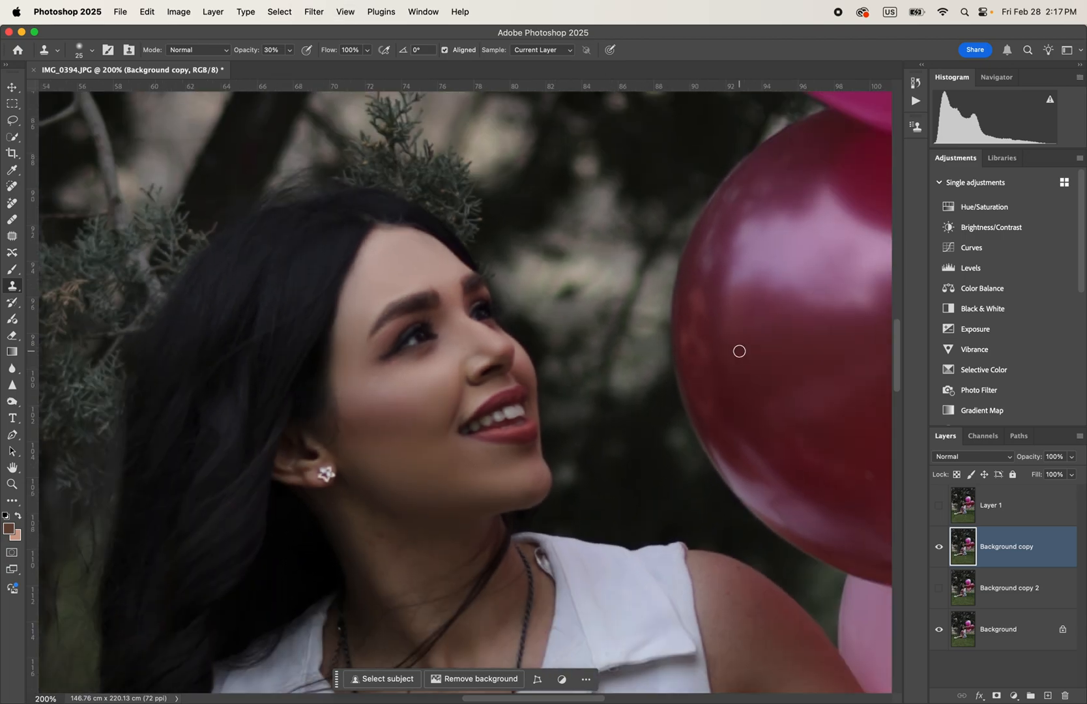
drag(412, 426, 403, 349)
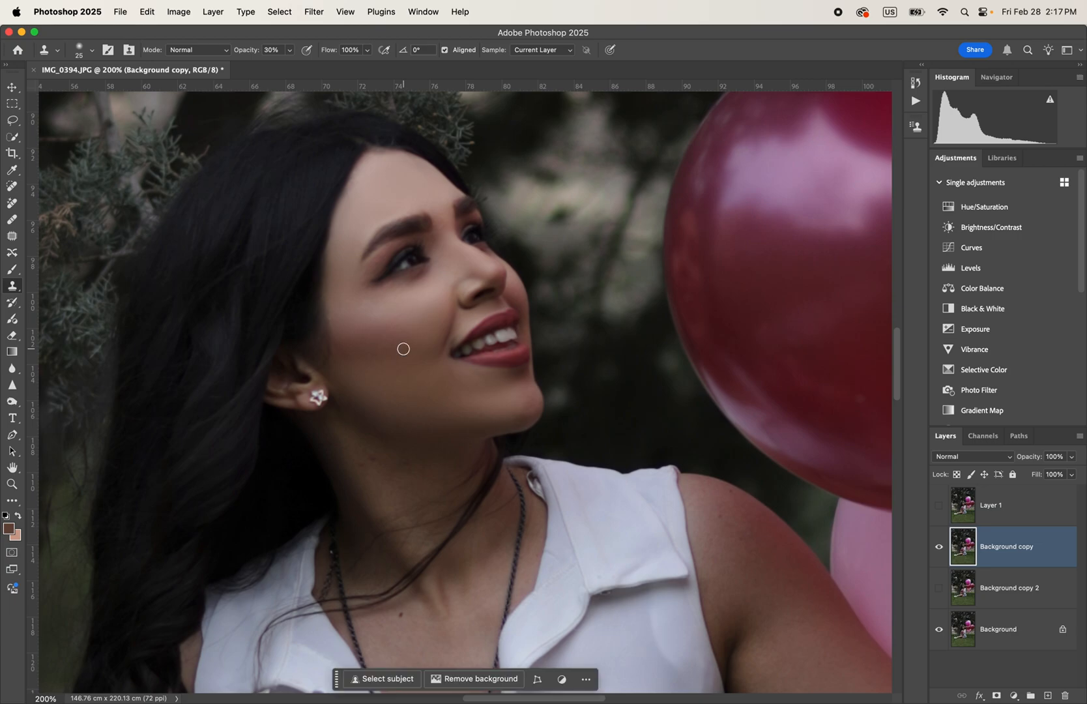
key(super+minus)
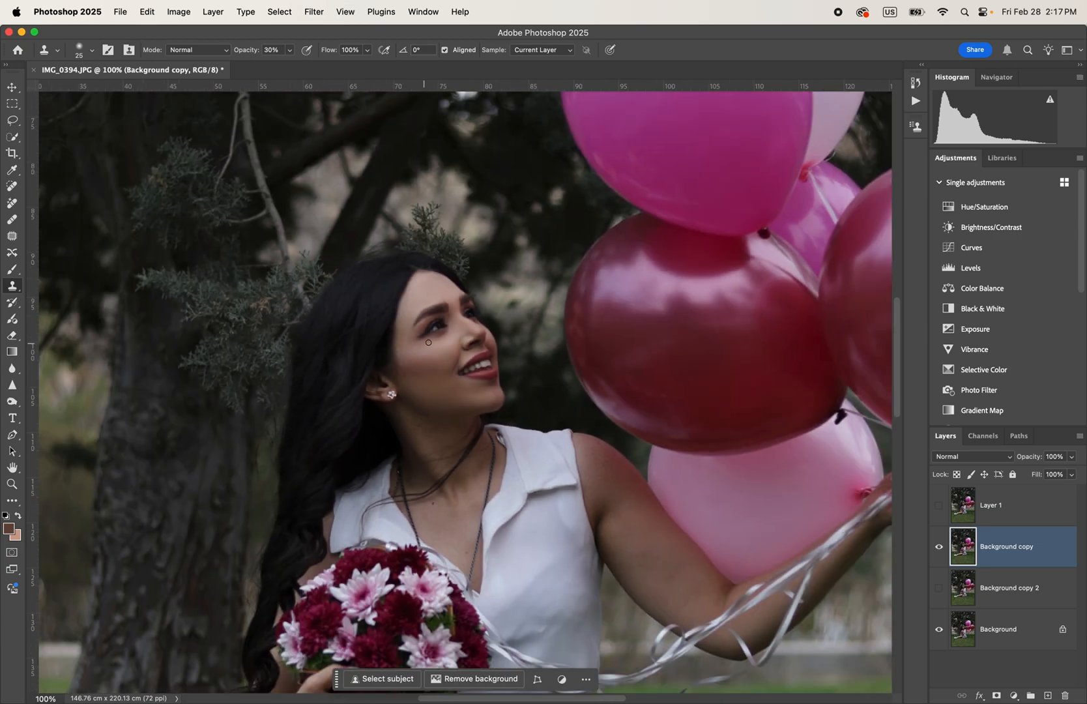
drag(370, 306, 378, 252)
key(super+minus)
key(super+minus)
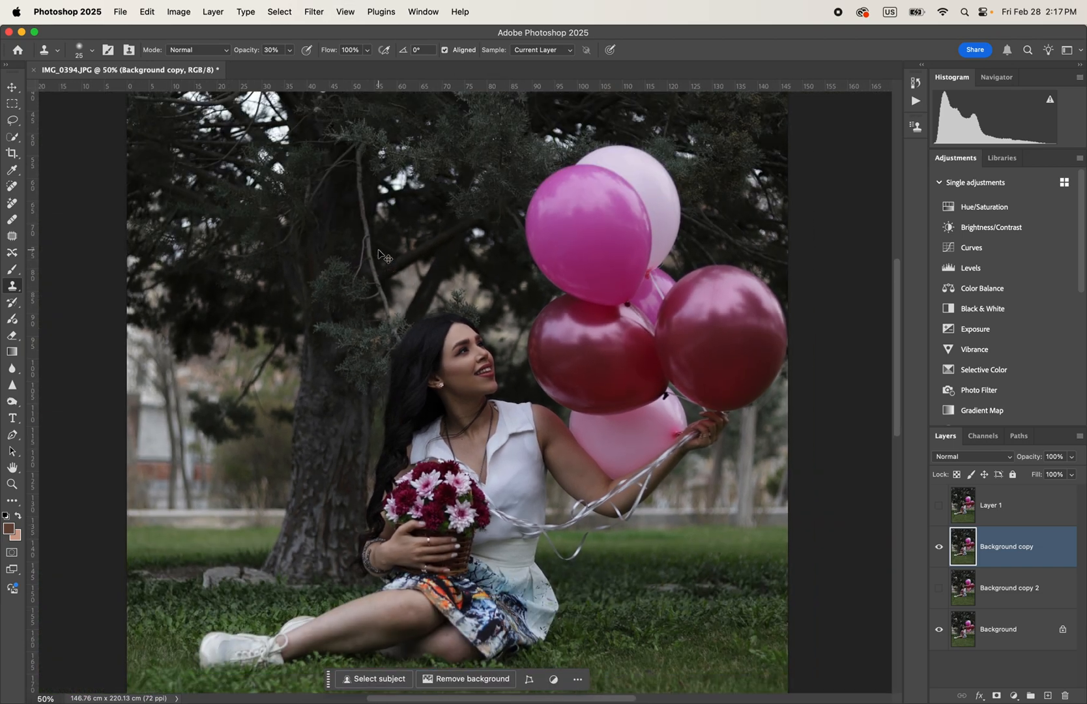